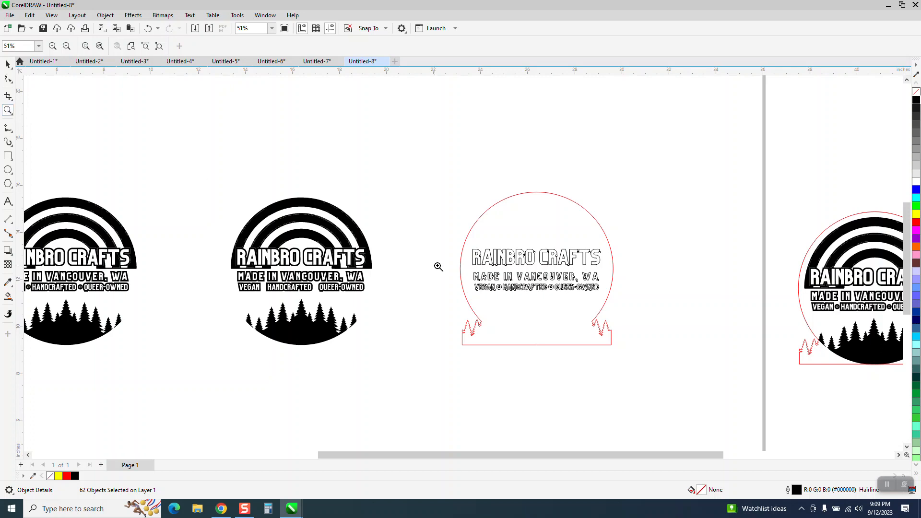
left_click(7, 63)
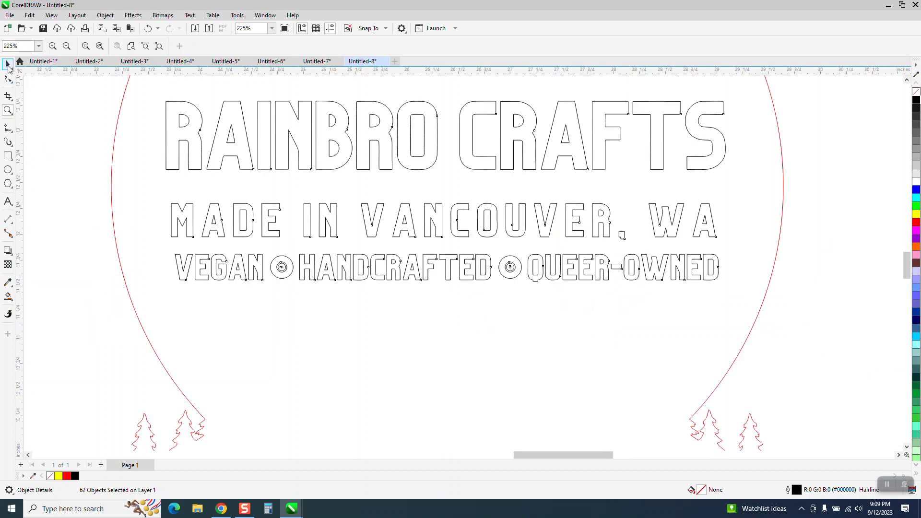
left_click_drag(84, 197, 789, 293)
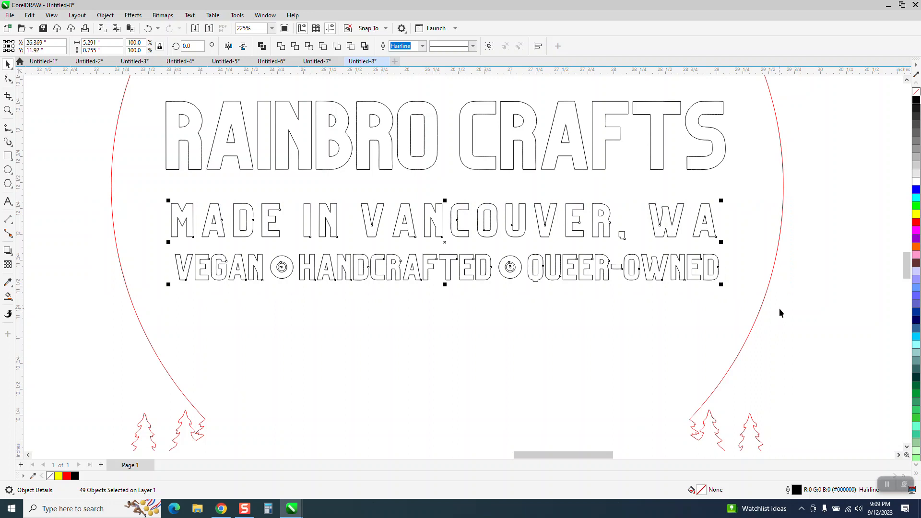
left_click(779, 308)
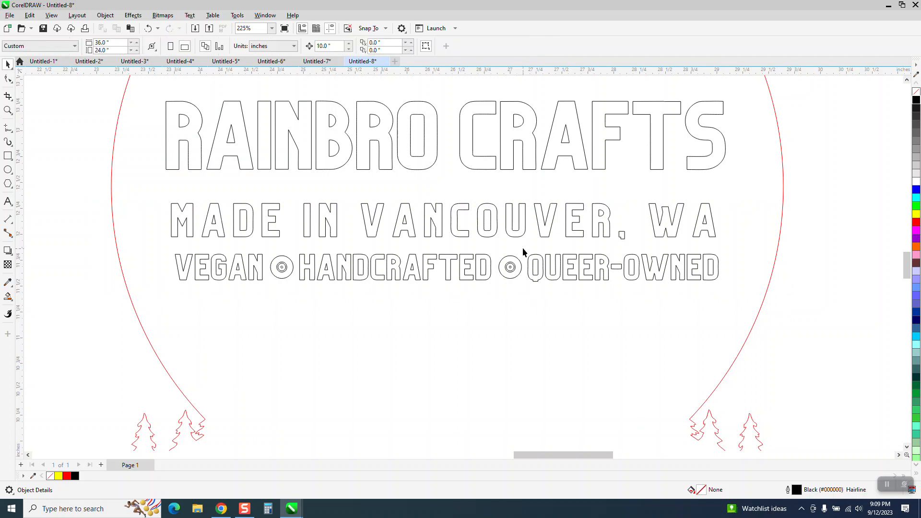
key("ctrl+z")
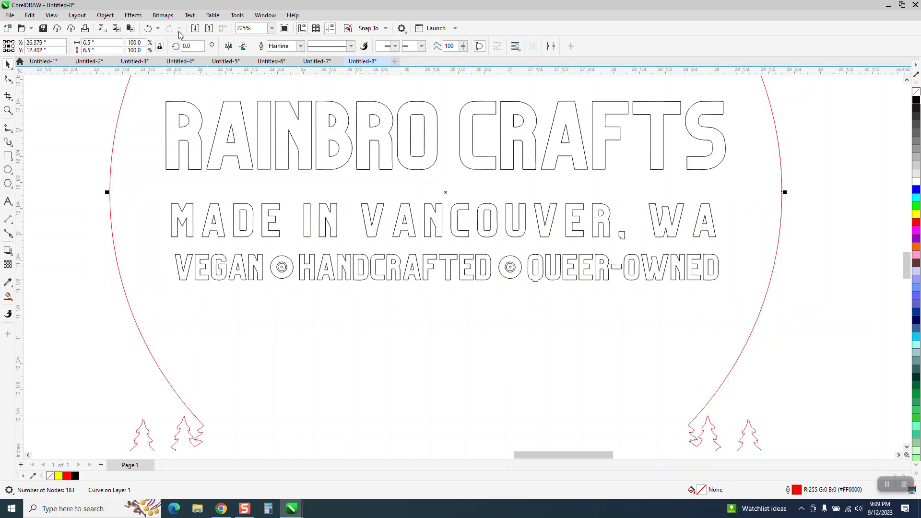
left_click(149, 29)
- Lock the red outline curve that surrounds the text and tree shapes, leaving nothing selected
left_click(105, 15)
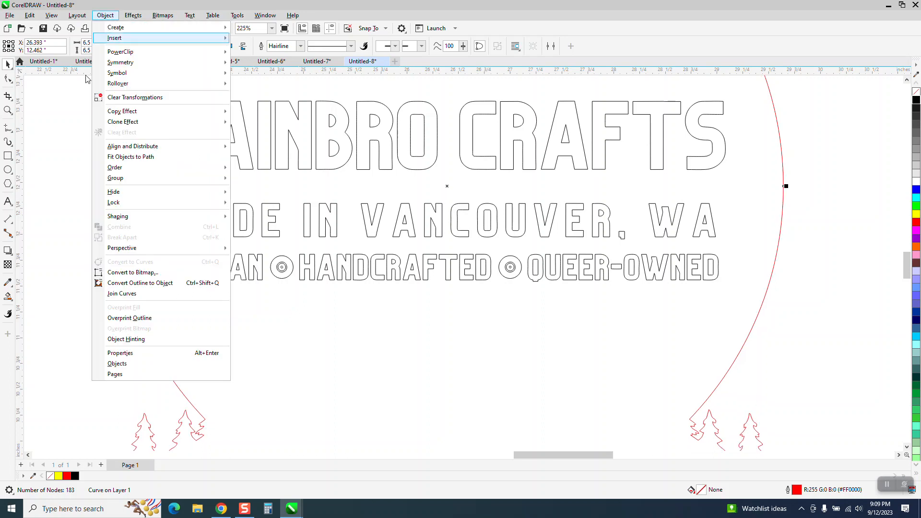
mouse_move(120, 205)
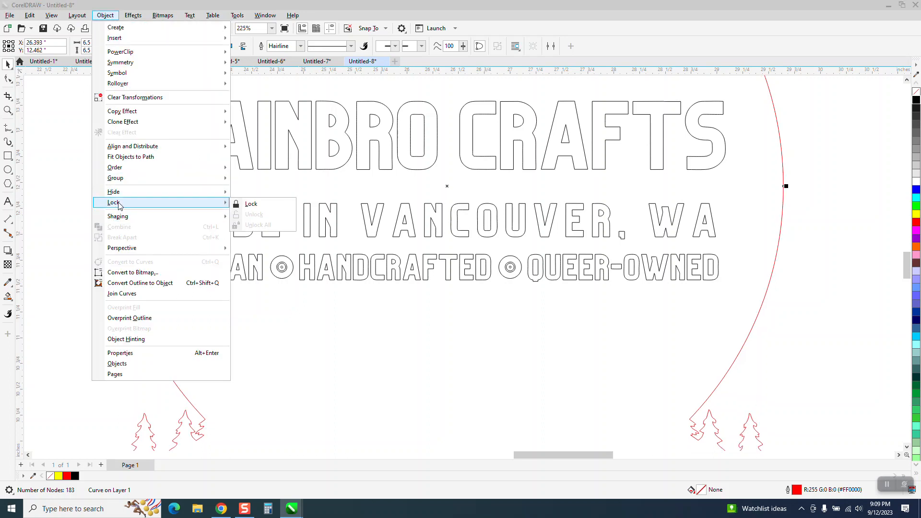
left_click(250, 204)
left_click(502, 250)
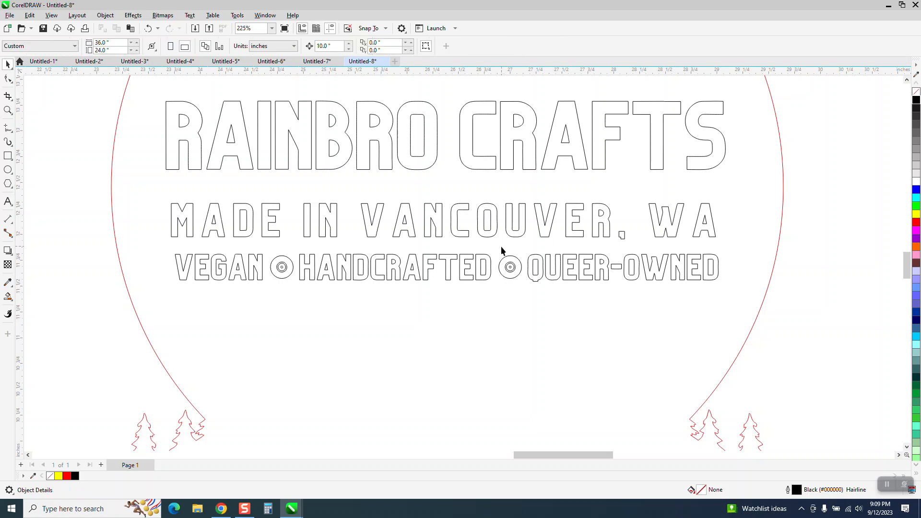
- Nudge the two round bullets between VEGAN, HANDCRAFTED and QUEER-OWNED 10 inches left onto the black logo
left_click_drag(528, 292, 528, 293)
key("Left")
key("Left")
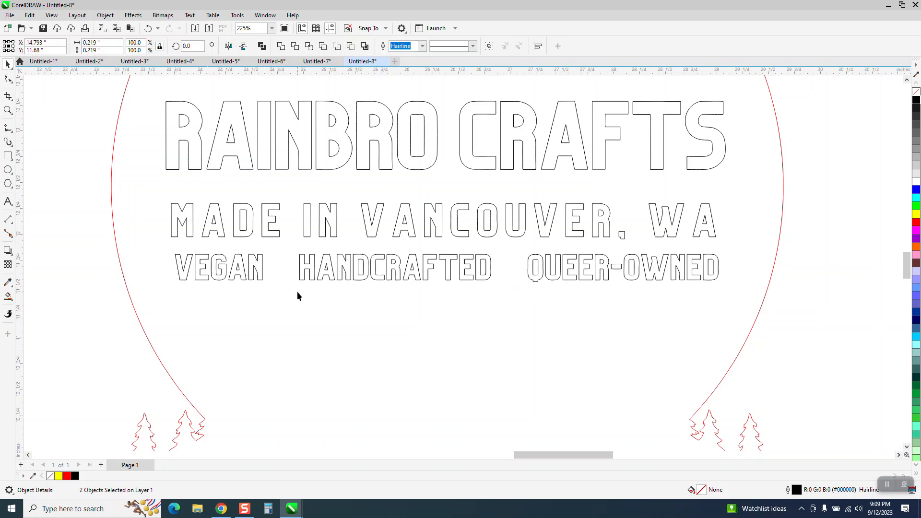
- Group all the letters of the MADE IN VANCOUVER, WA and VEGAN HANDCRAFTED QUEER-OWNED lines
scroll(211, 264, "down", 1)
left_click_drag(99, 212, 658, 312)
key("ctrl+g")
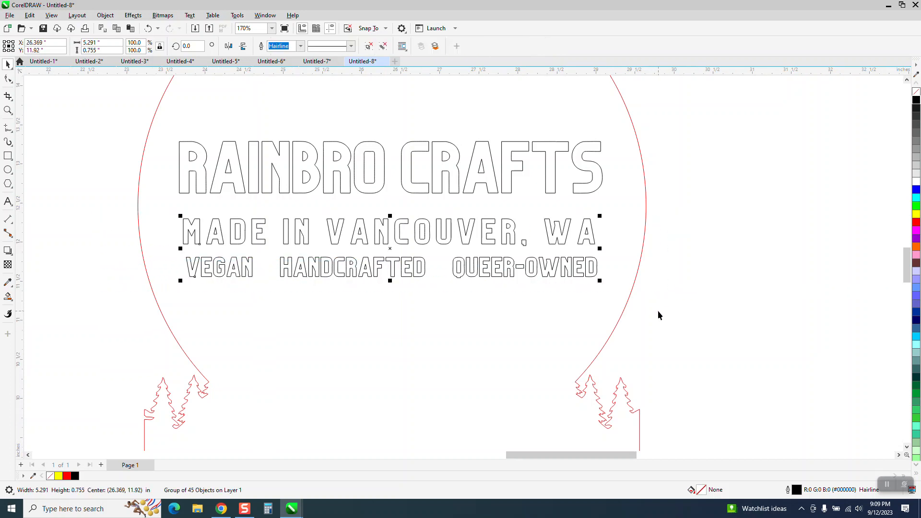
- Set up an outside contour with mitered corners for the grouped text lines
left_click(134, 16)
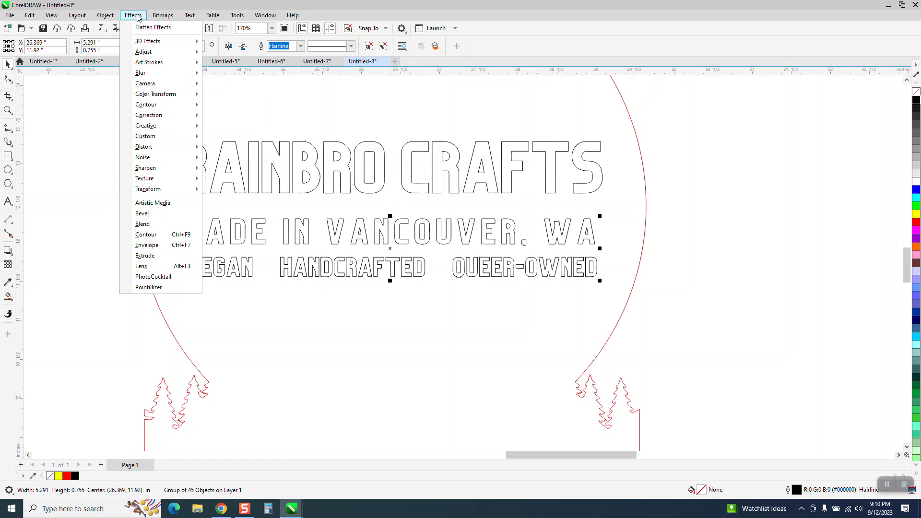
left_click(159, 235)
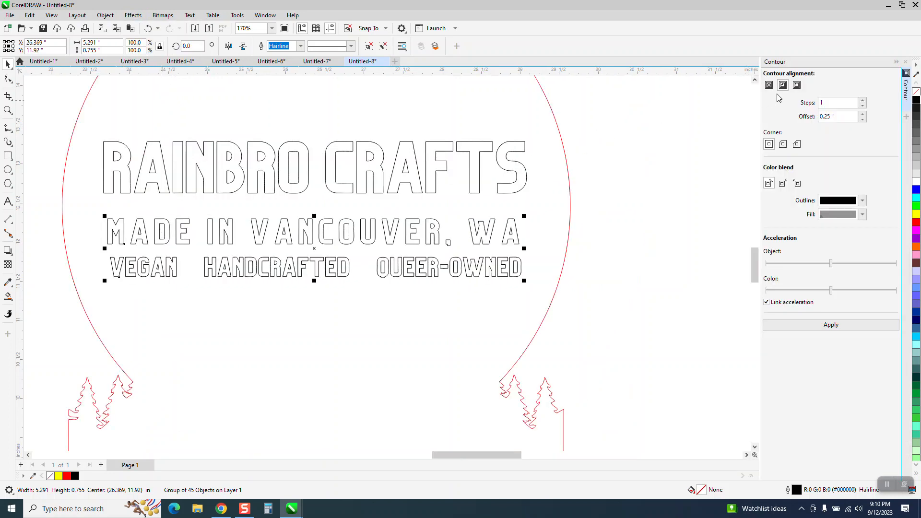
left_click(769, 145)
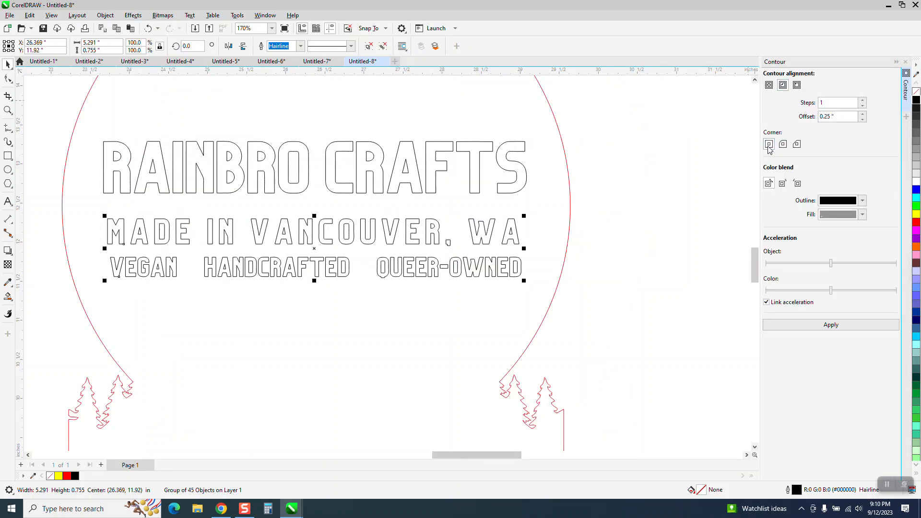
left_click(797, 86)
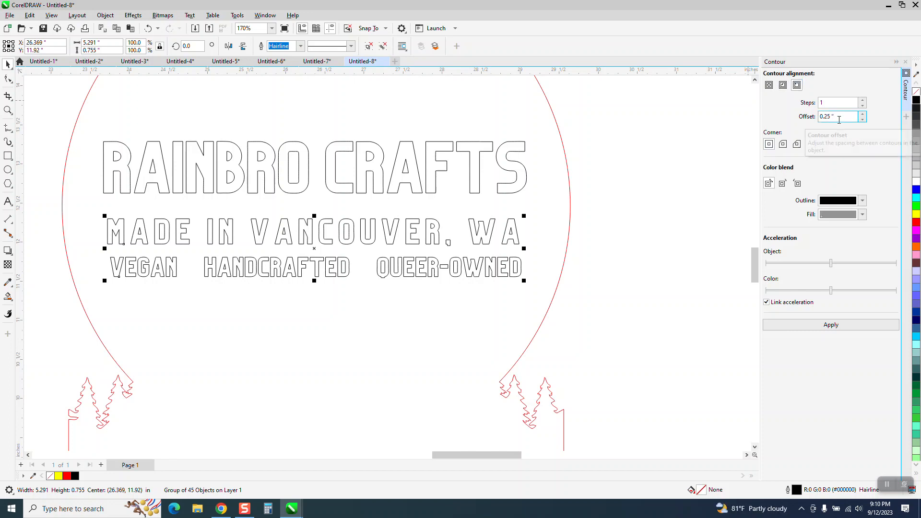
- Try a contour with a 0.1 inch offset on the grouped text lines and undo it
left_click_drag(836, 116, 761, 127)
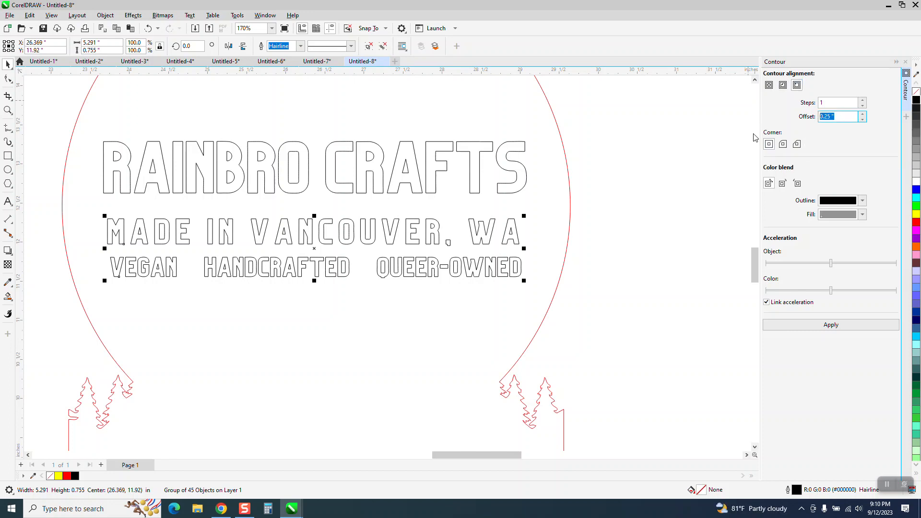
type(".1")
left_click(843, 325)
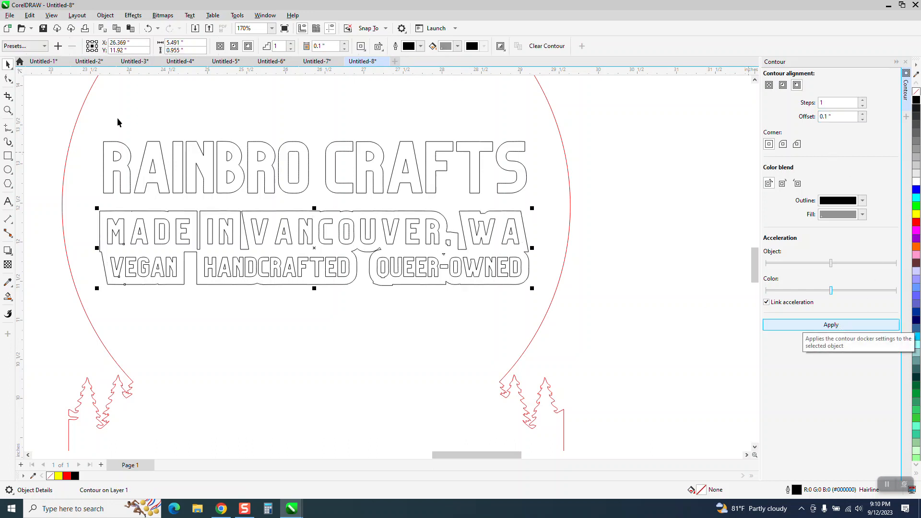
left_click(148, 28)
- Apply an outside contour with a 0.05 inch offset to the grouped text lines
double_click(826, 116)
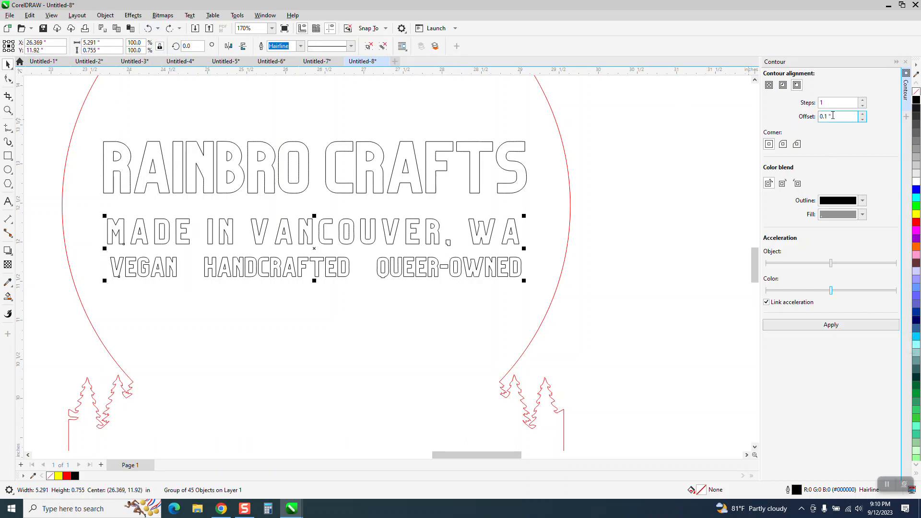
type(".05")
left_click(853, 325)
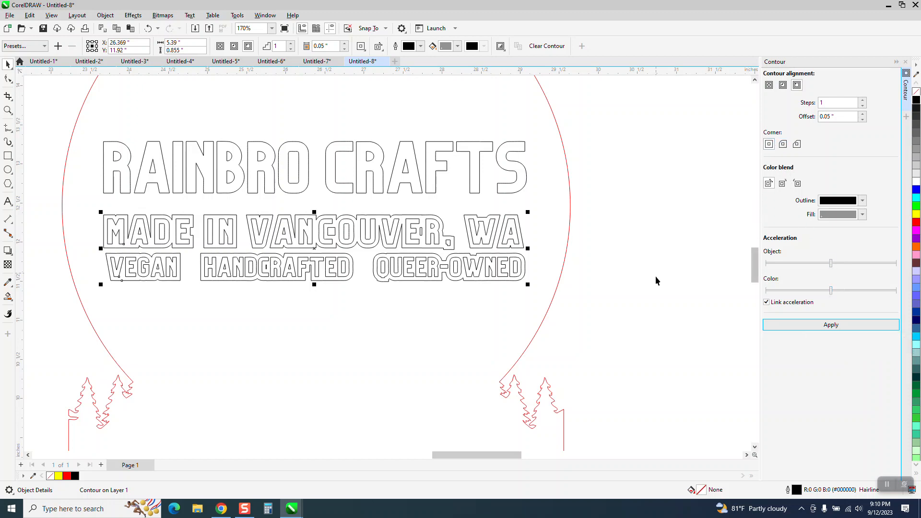
- Draw a rectangle about 4.65 by 6.92 inches over the right part of the black logo and fill it yellow
scroll(656, 277, "down", 2)
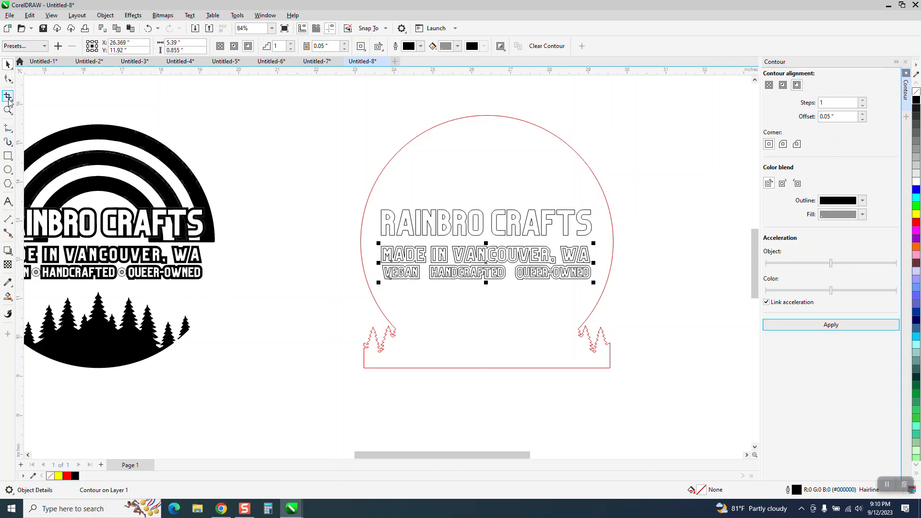
scroll(149, 162, "down", 1)
left_click(11, 161)
left_click_drag(206, 135, 70, 339)
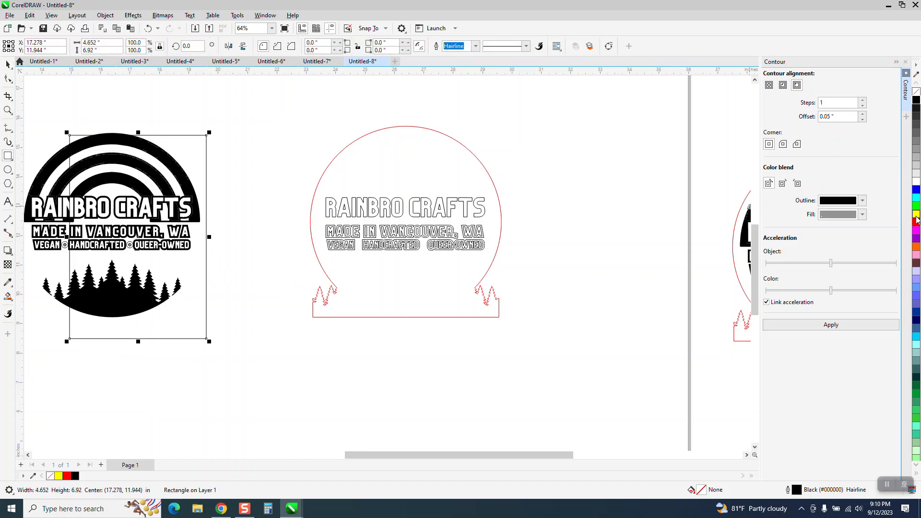
left_click(917, 217)
- Send the yellow rectangle behind the black logo
left_click(105, 15)
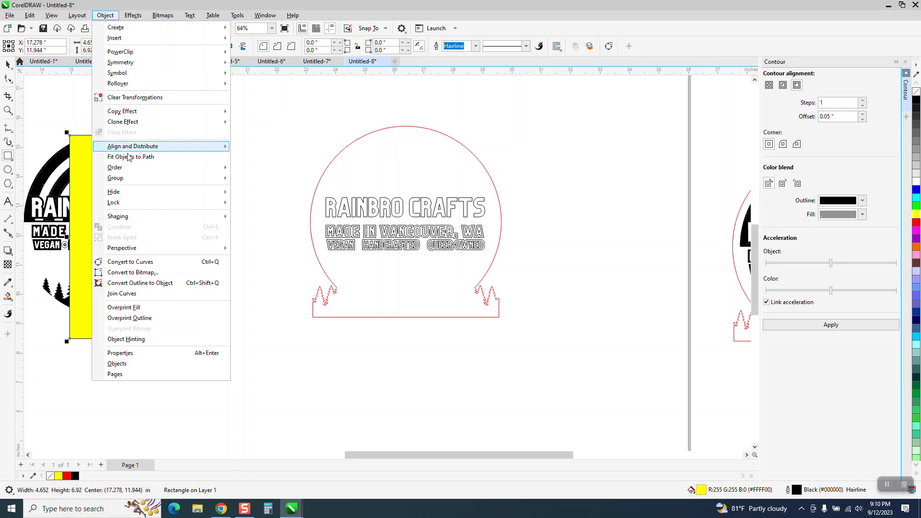
mouse_move(115, 167)
left_click(252, 183)
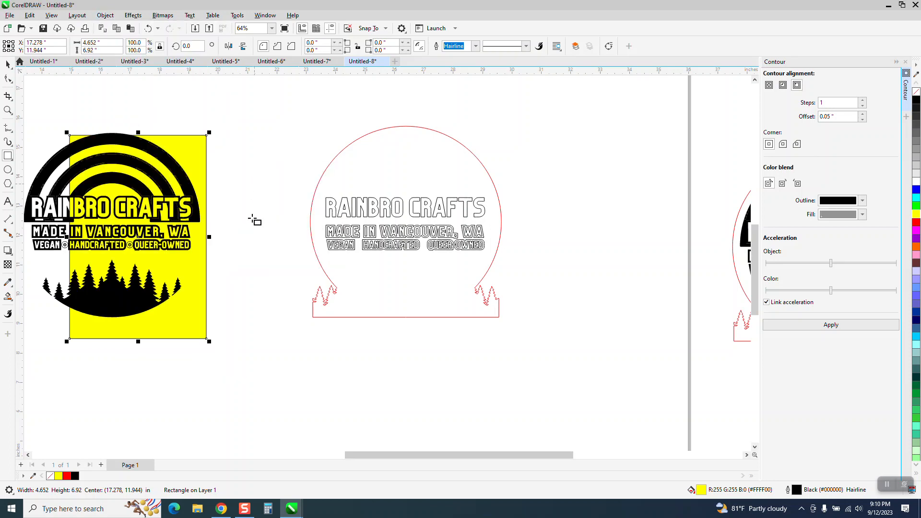
left_click(9, 64)
- Using Smart Fill with black fill and no outline, fill the contour bands around the words MADE IN
left_click(8, 110)
left_click_drag(253, 210, 560, 259)
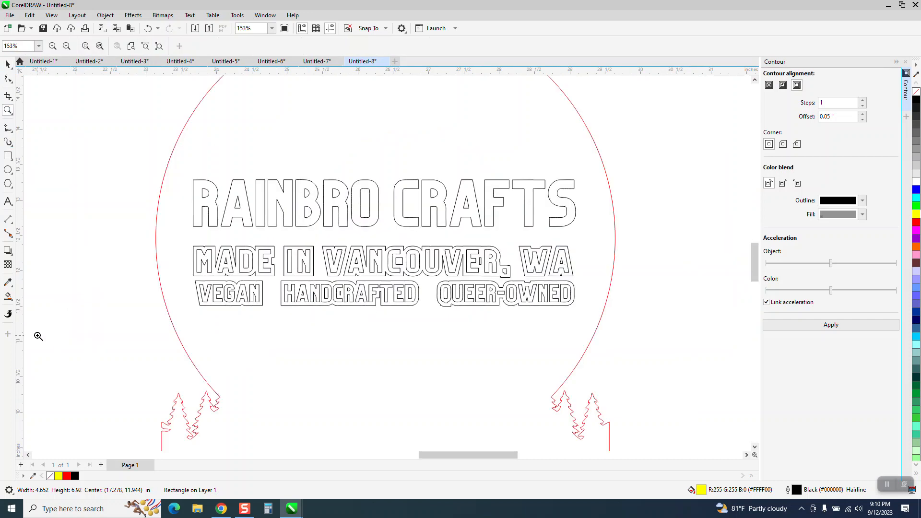
left_click(8, 296)
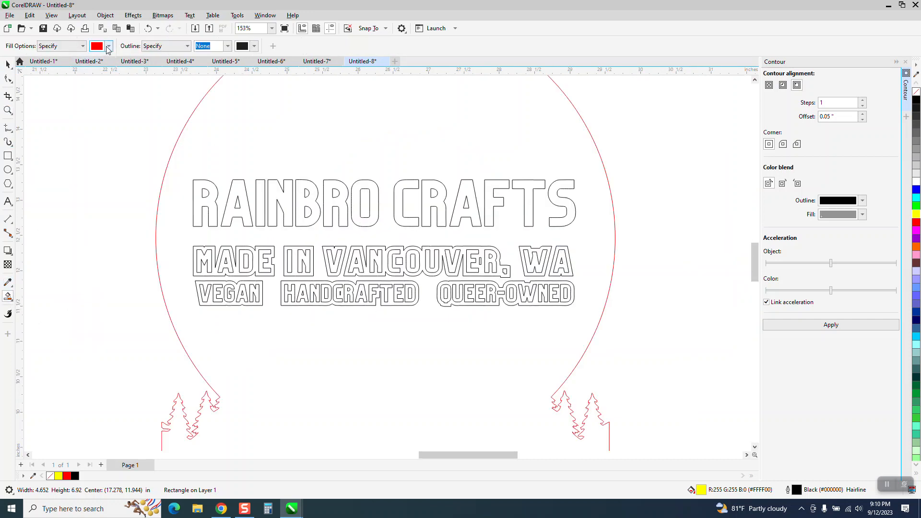
left_click(110, 51)
left_click(104, 94)
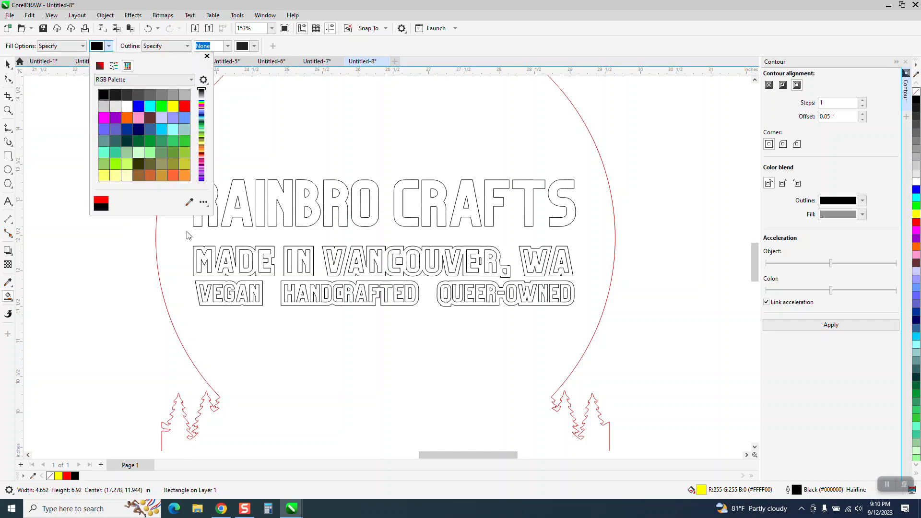
left_click(210, 250)
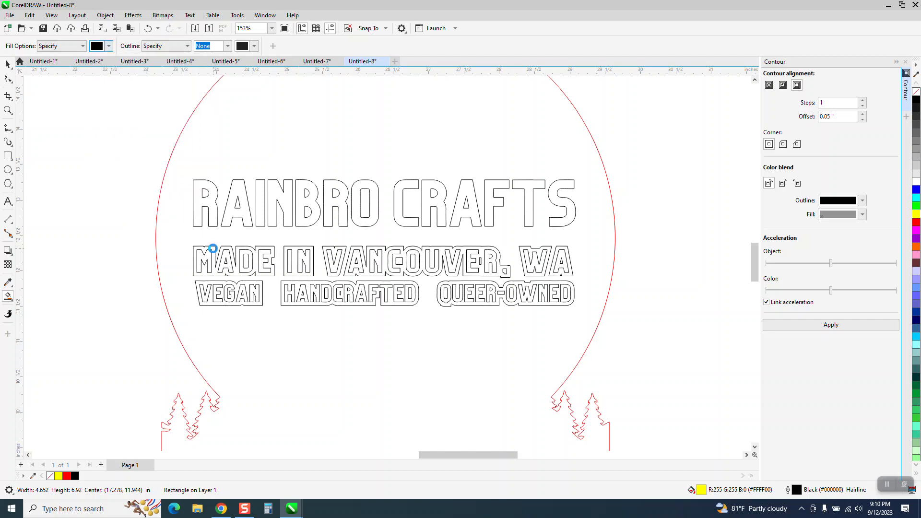
left_click(210, 249)
left_click(311, 248)
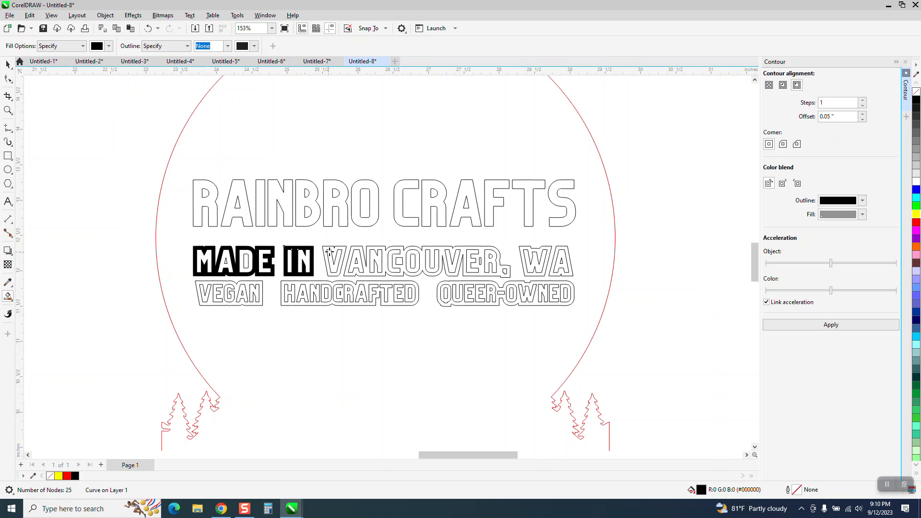
- Smart-fill the contour bands around VANCOUVER, WA with black
left_click(337, 248)
left_click(359, 248)
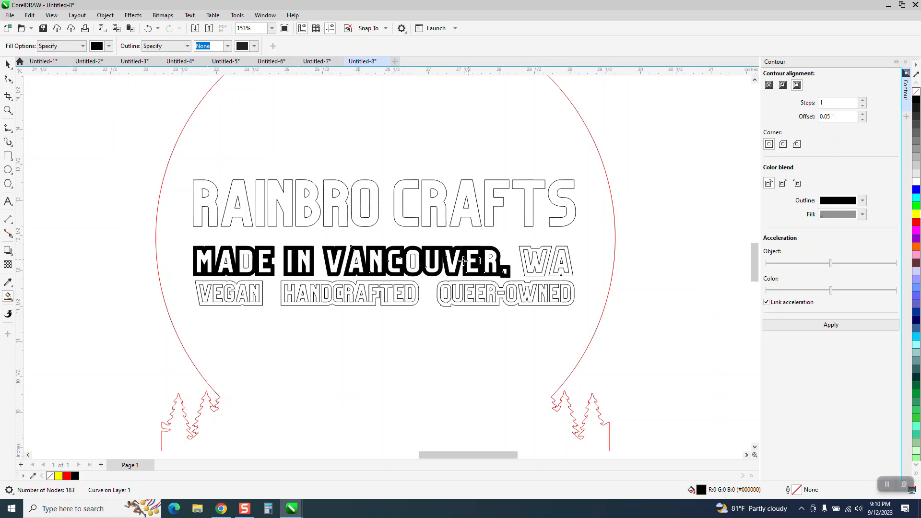
left_click(413, 262)
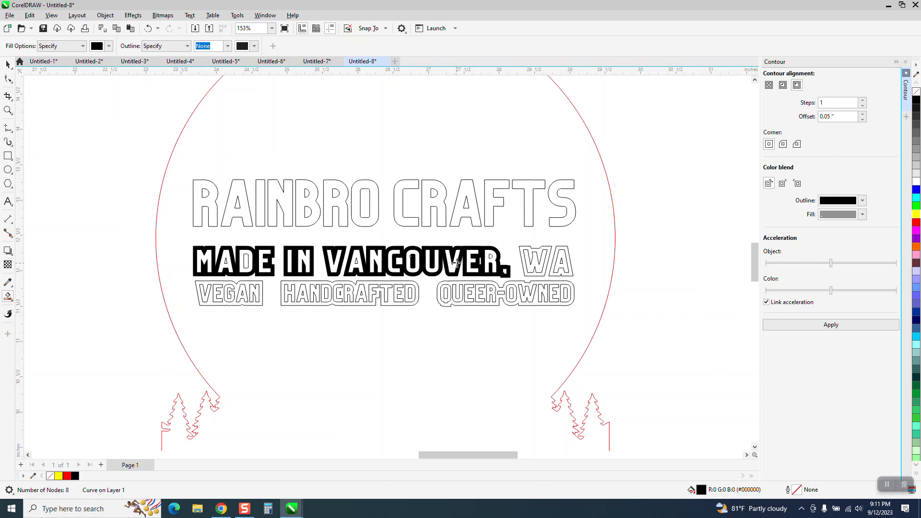
left_click(528, 249)
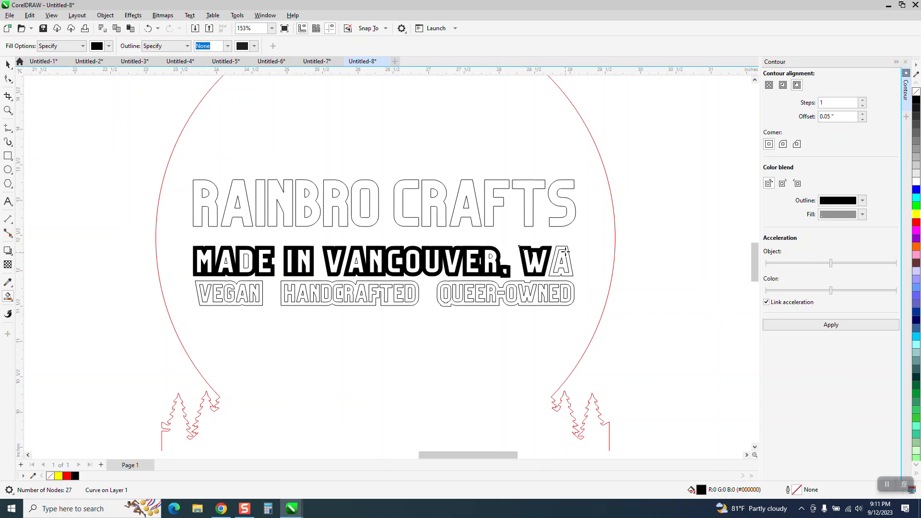
left_click(566, 251)
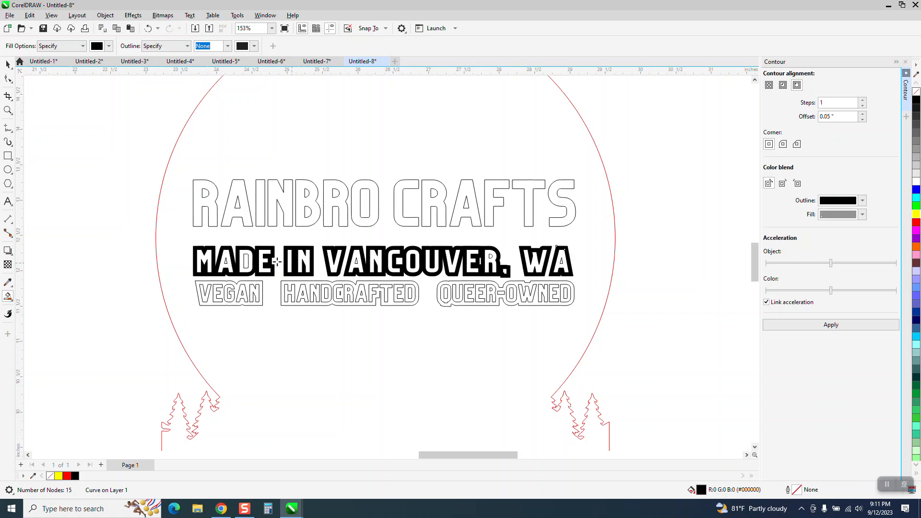
- Smart-fill the enclosed letter centres of A and D in MADE and R in VANCOUVER with black
left_click(8, 111)
left_click_drag(175, 233, 668, 322)
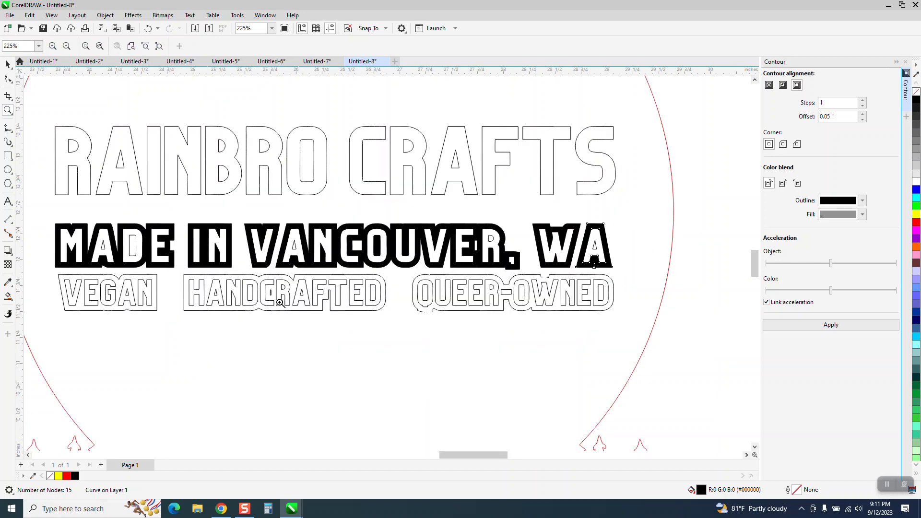
left_click(7, 296)
left_click(103, 248)
left_click(134, 246)
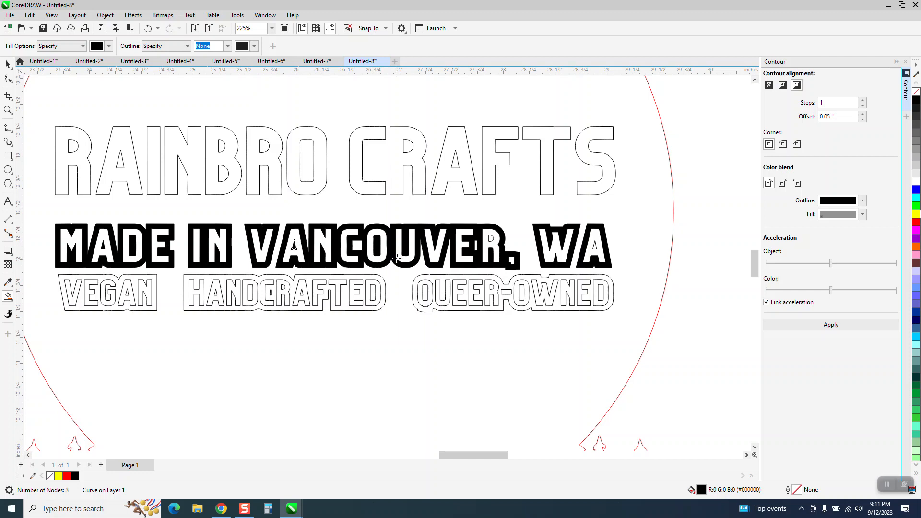
left_click(490, 238)
- Smart-fill the contour bands and enclosed letter centres of QUEER-OWNED and HANDCRAFTED with black
left_click(586, 278)
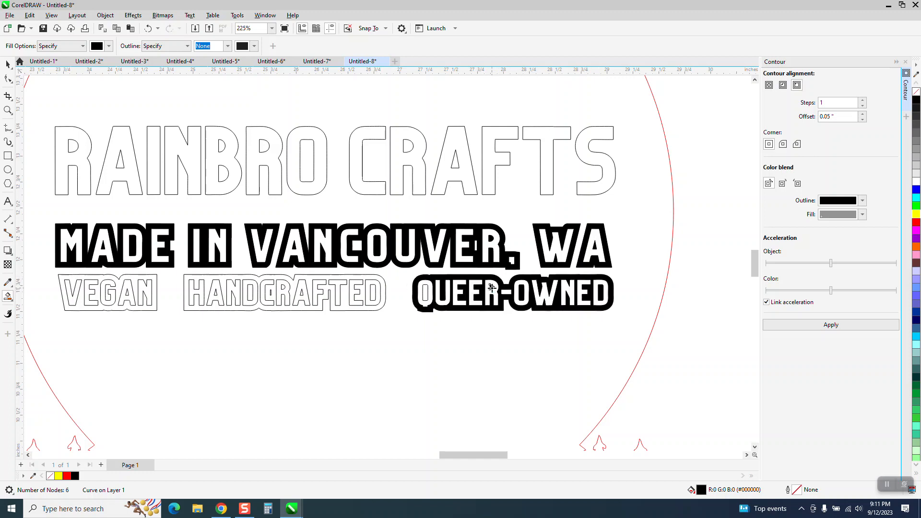
left_click(425, 295)
left_click(375, 294)
left_click(319, 301)
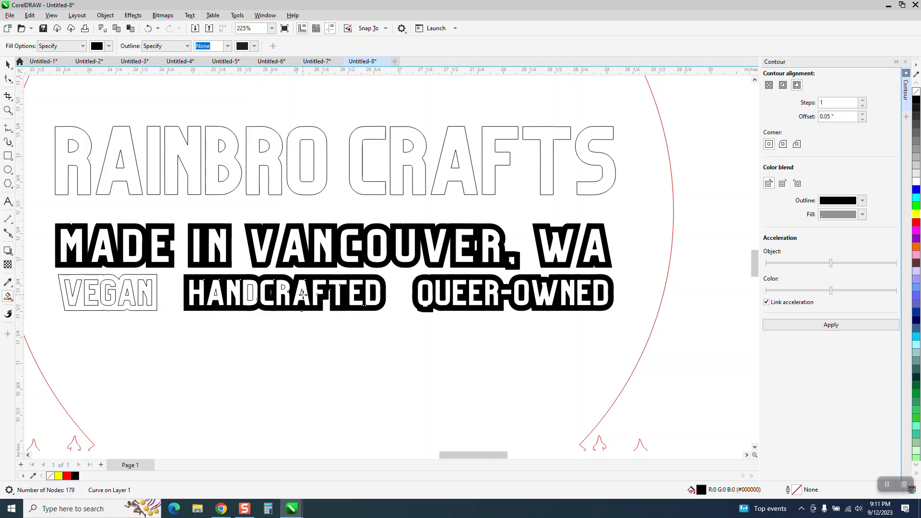
left_click(302, 294)
left_click(250, 293)
left_click(216, 294)
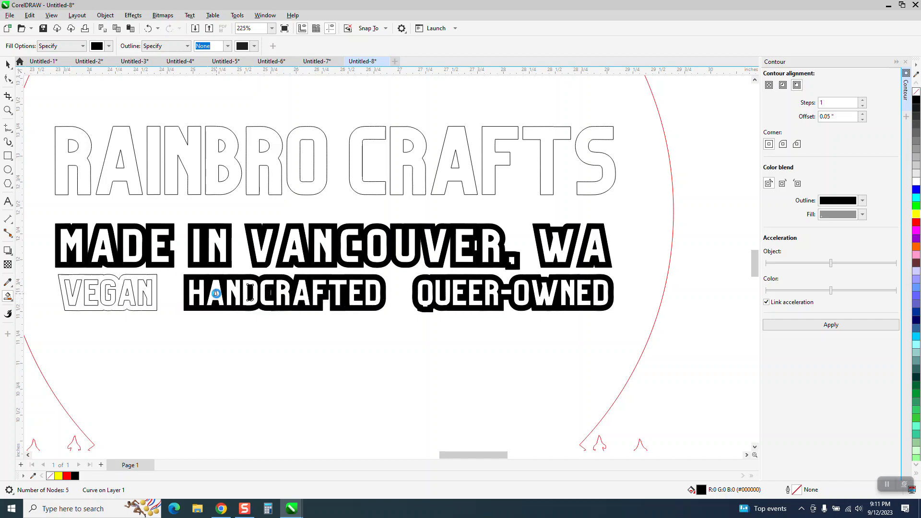
- Smart-fill the contour band around VEGAN and the enclosed centre of its letter A with black
left_click(154, 290)
left_click(127, 292)
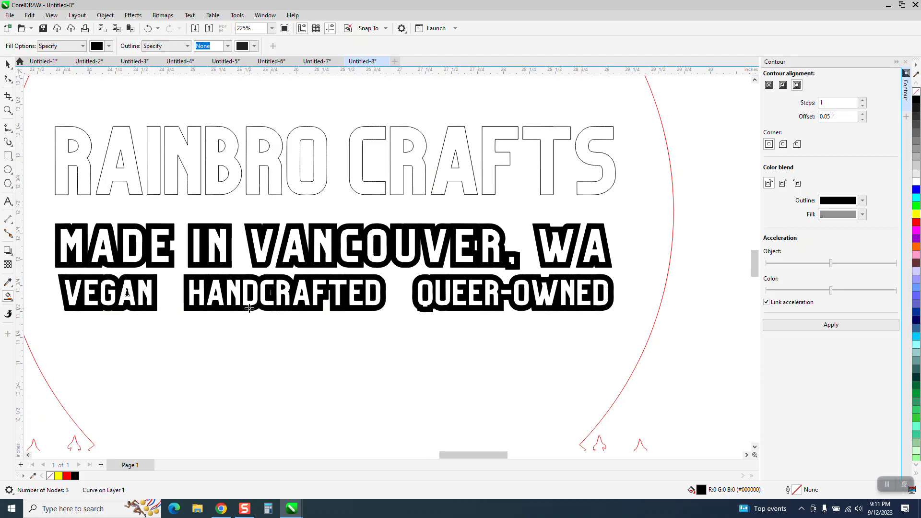
scroll(280, 330, "down", 2)
left_click(6, 68)
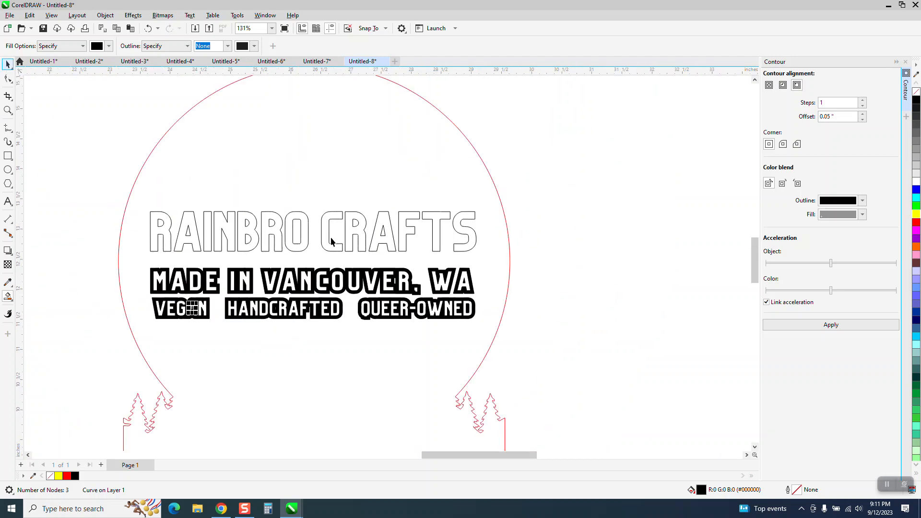
- Move all the black-filled lower text lines 10 inches straight up, clear of the red outline
scroll(357, 258, "down", 2)
scroll(425, 283, "down", 2)
left_click_drag(237, 268, 491, 312)
scroll(490, 313, "down", 2)
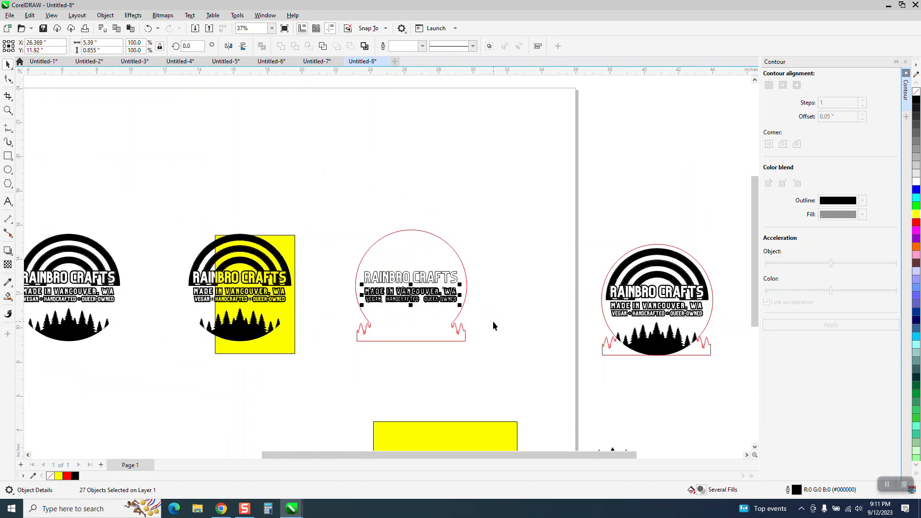
key("Up")
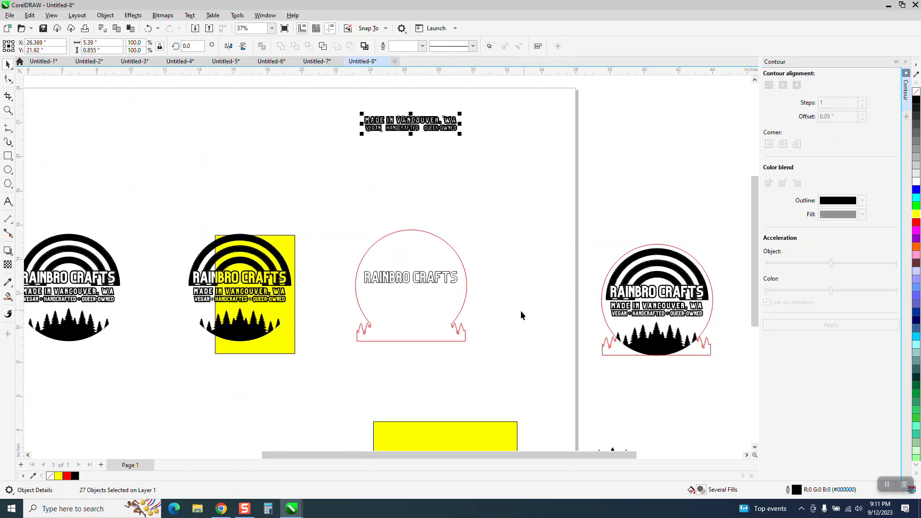
- Unlock the red circle-and-trees outline surrounding the unfilled RAINBRO CRAFTS text
left_click(8, 110)
left_click_drag(159, 211, 499, 371)
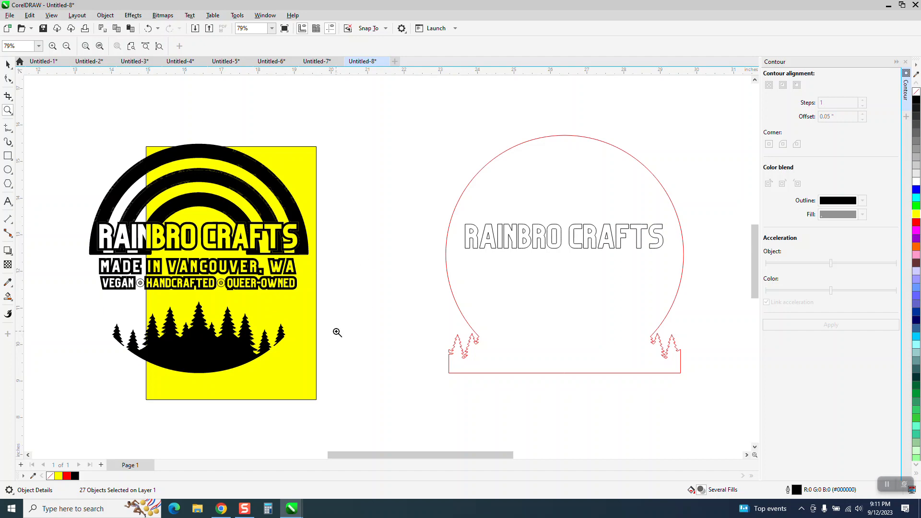
left_click(8, 64)
scroll(329, 227, "down", 2)
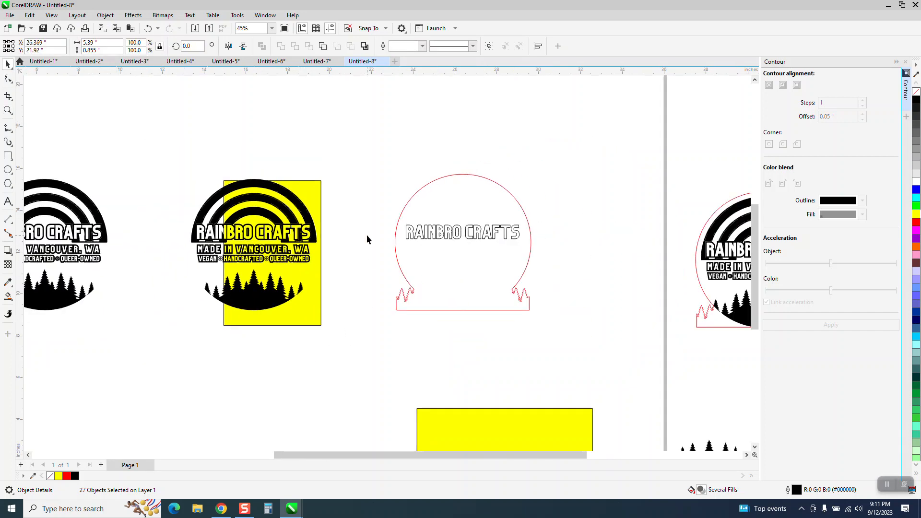
left_click(441, 183)
left_click(105, 15)
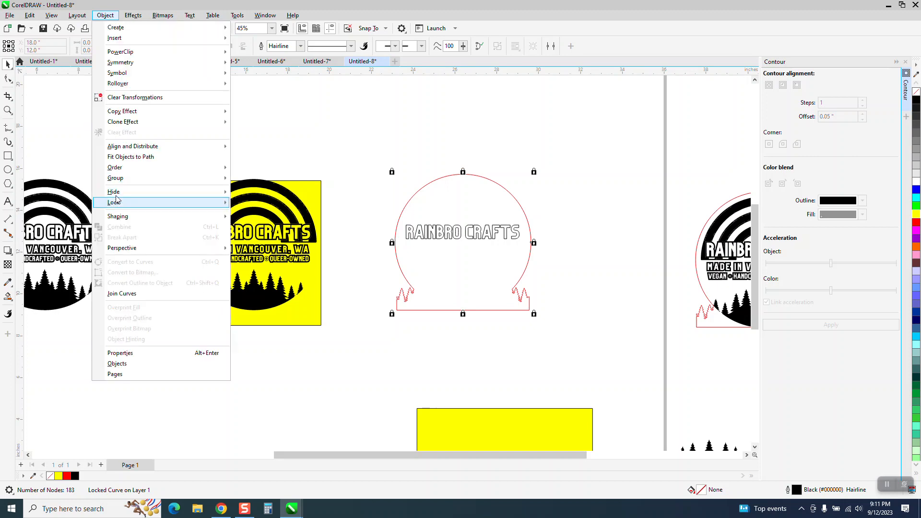
mouse_move(115, 202)
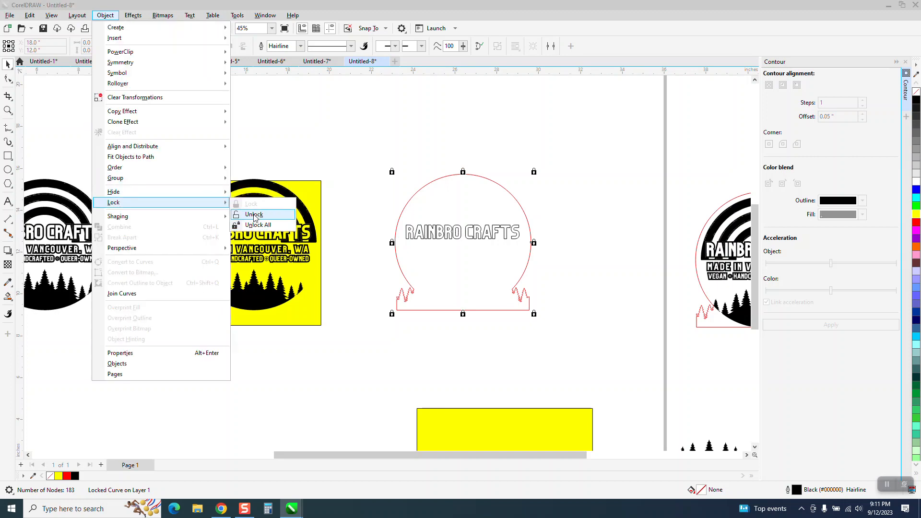
left_click(256, 218)
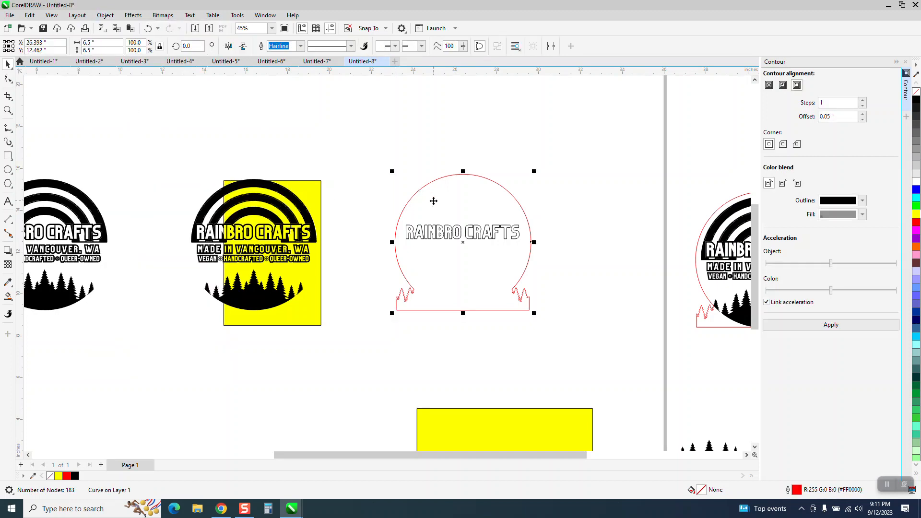
- Place a duplicate of the red outline 10 inches to the left over the black logo, and delete the yellow rectangle behind that logo
key("ctrl+d")
key("Up")
key("Left")
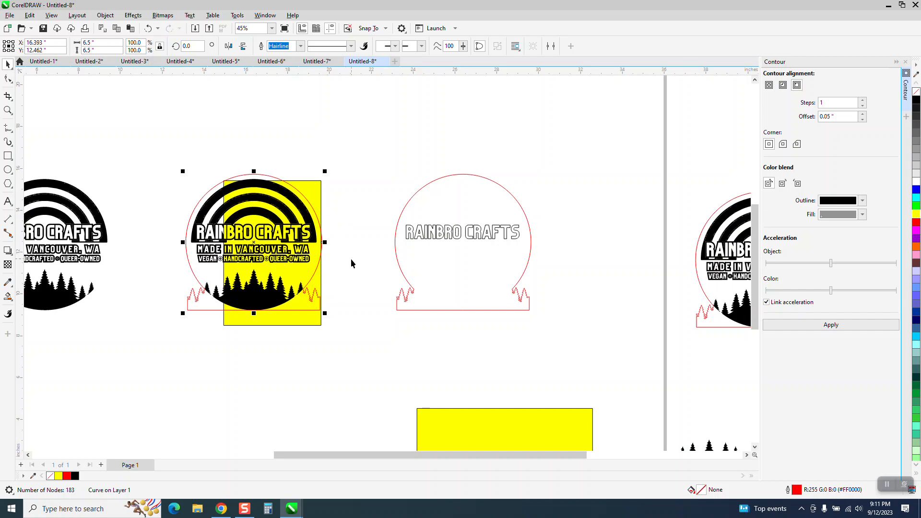
left_click(319, 194)
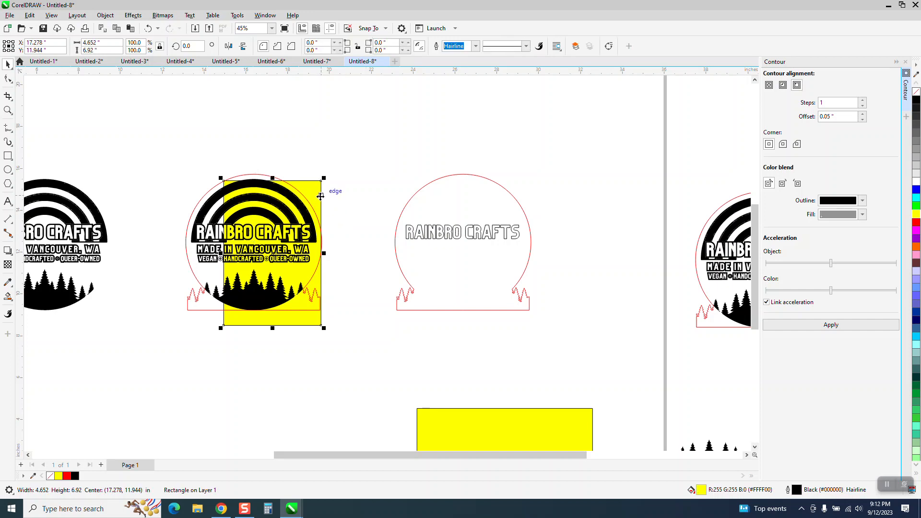
key("Delete")
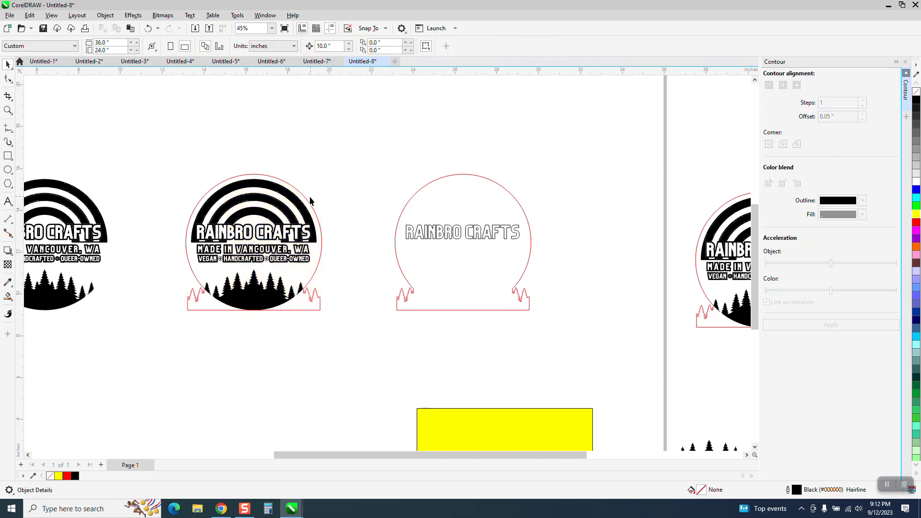
- Place a vertical guideline at 16.393 inches and a horizontal one at 12.462 inches, crossing at the centre of the duplicated red outline
left_click(8, 111)
left_click_drag(165, 166, 392, 366)
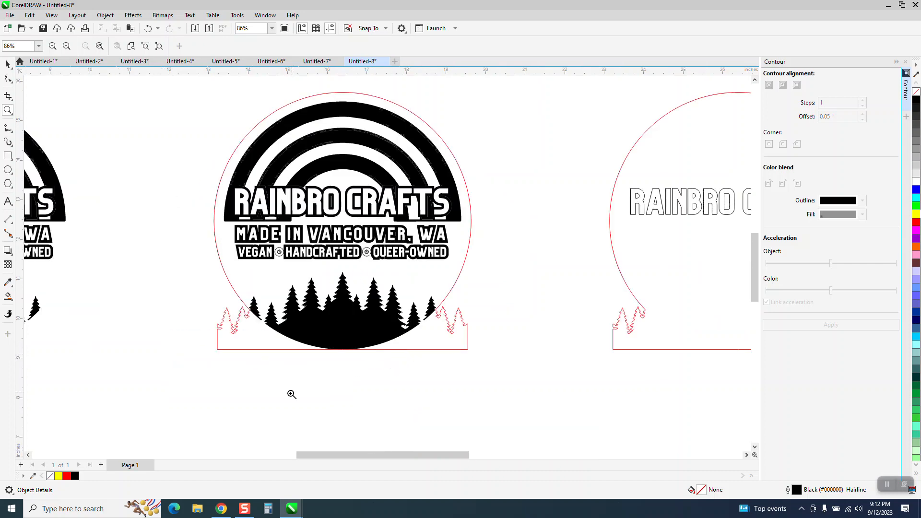
left_click(7, 65)
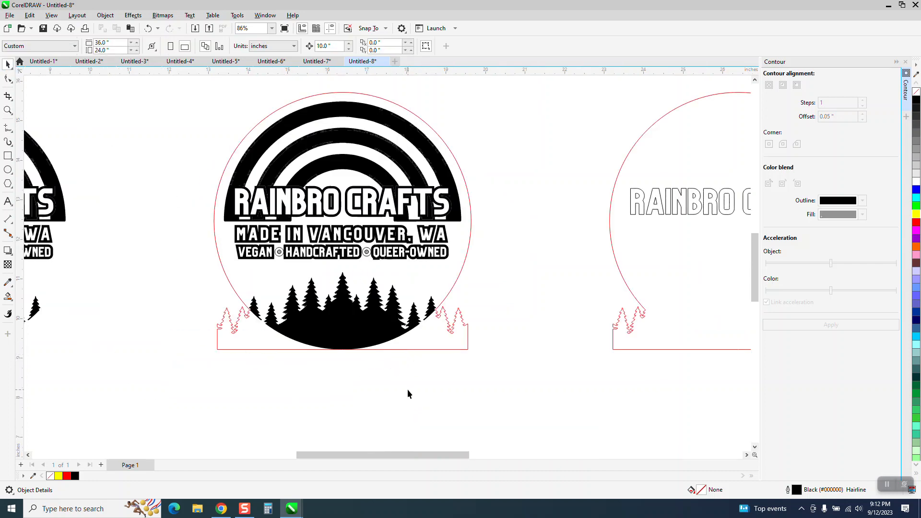
scroll(407, 390, "down", 3)
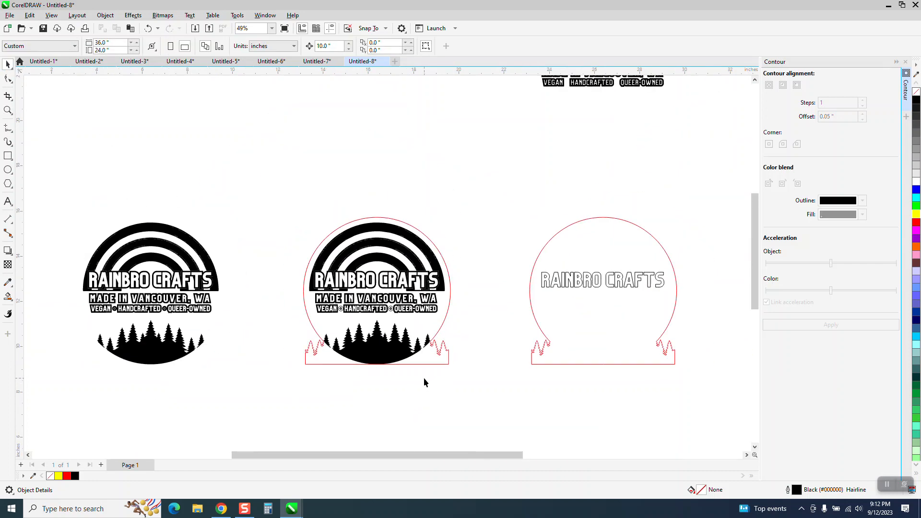
left_click(7, 111)
left_click_drag(262, 208, 453, 334)
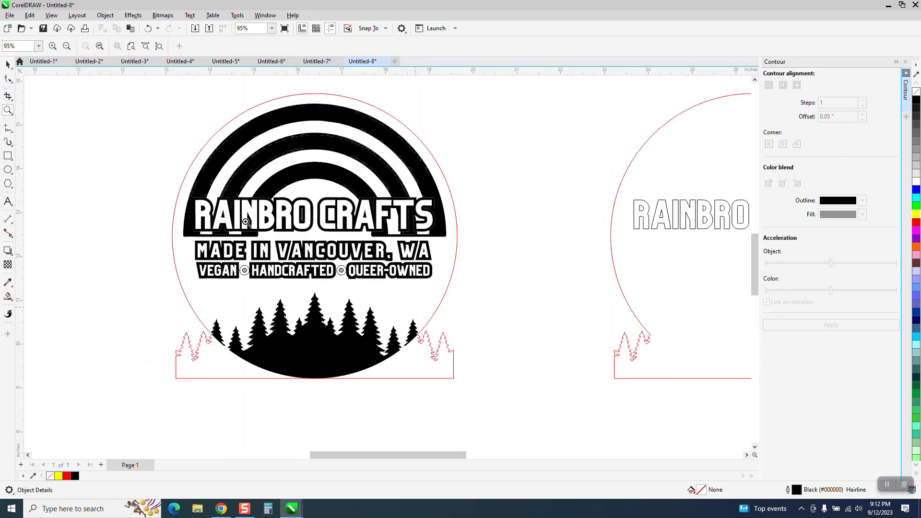
left_click(7, 65)
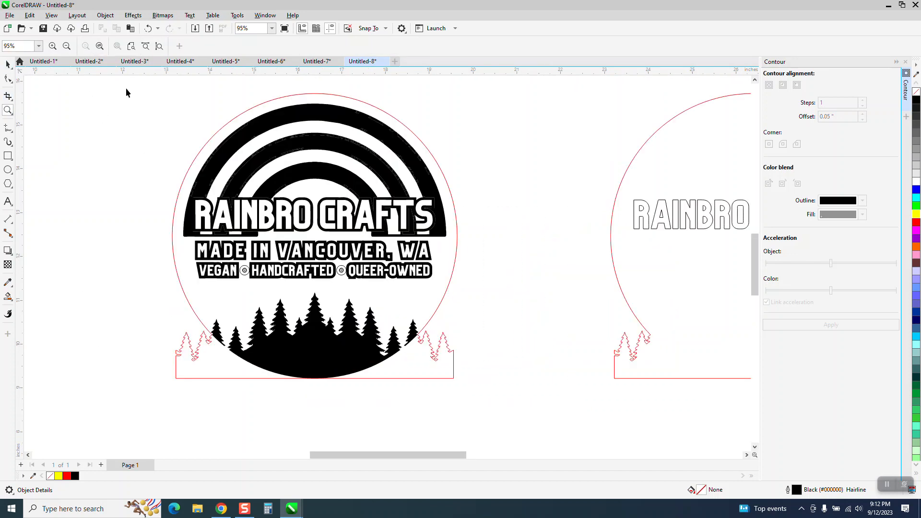
left_click(432, 157)
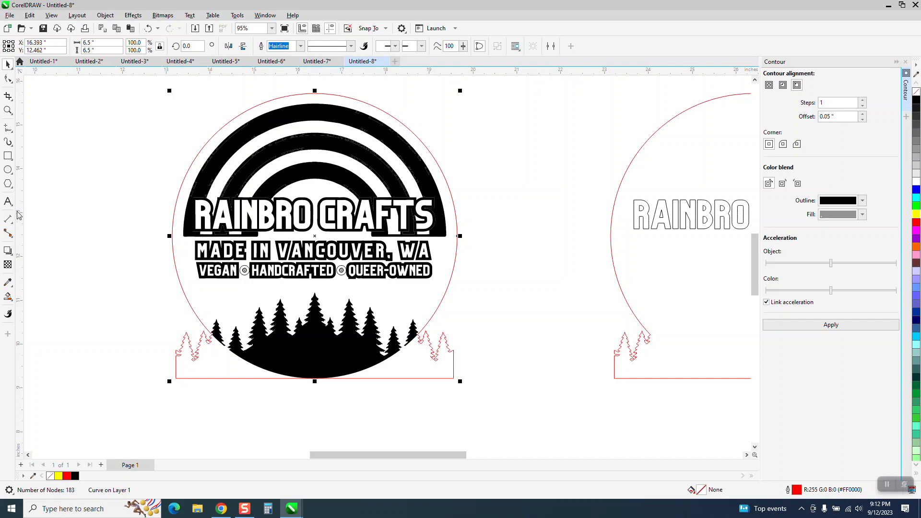
left_click_drag(102, 228, 315, 106)
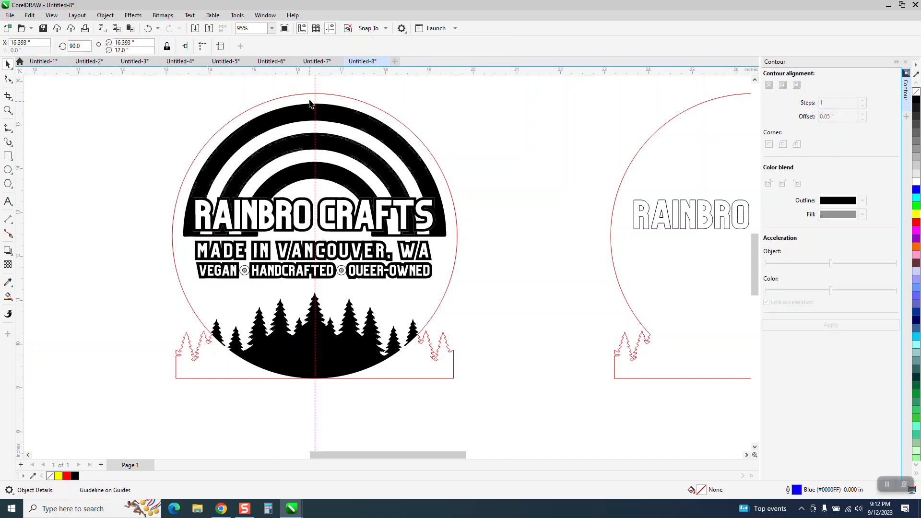
left_click_drag(315, 74, 315, 236)
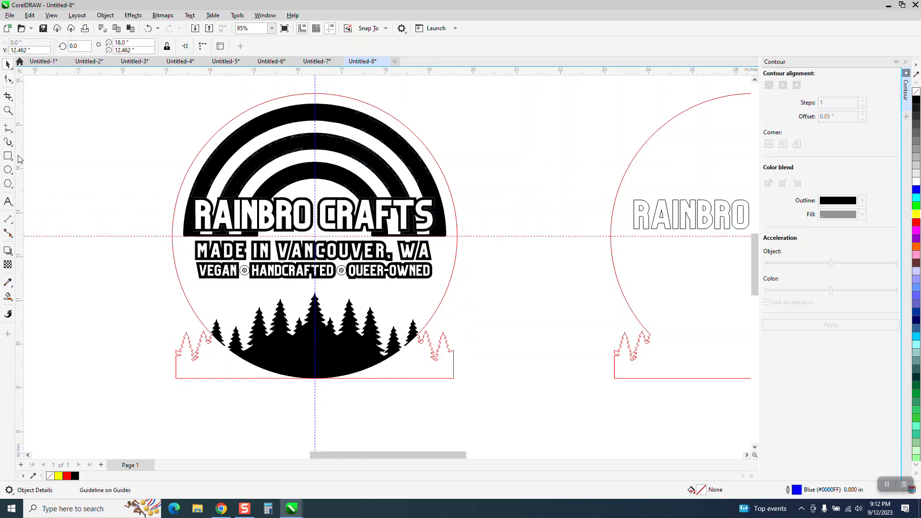
- Draw a circle about 4.46 inches wide, centre it on the guideline intersection and give it a yellow outline
left_click(7, 169)
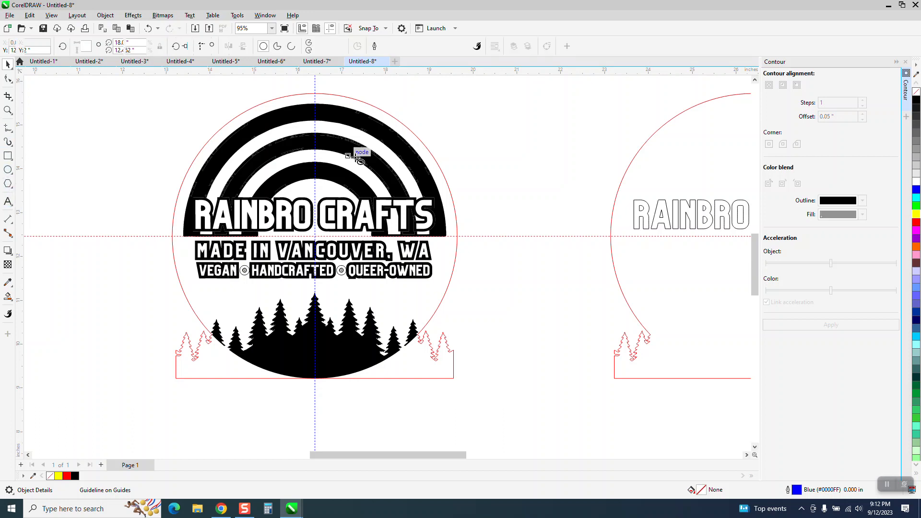
left_click_drag(578, 150, 515, 343)
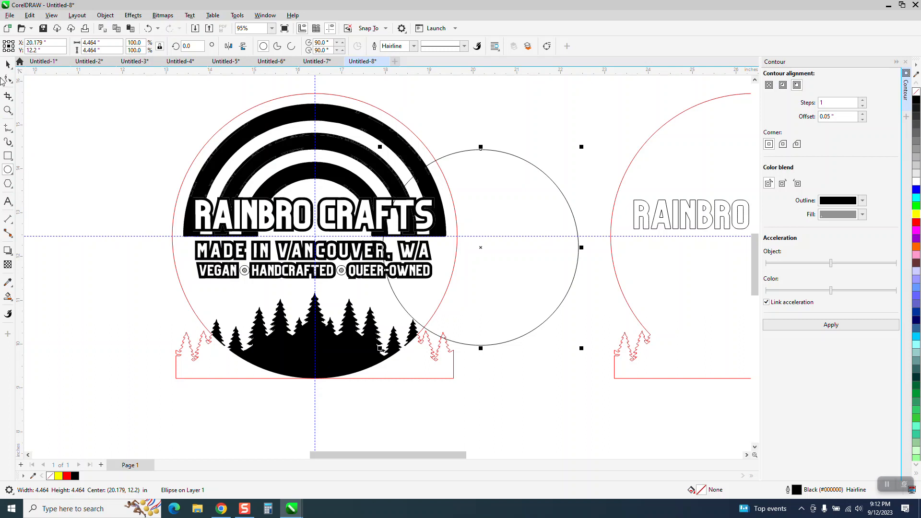
left_click(7, 65)
left_click_drag(481, 248, 314, 237)
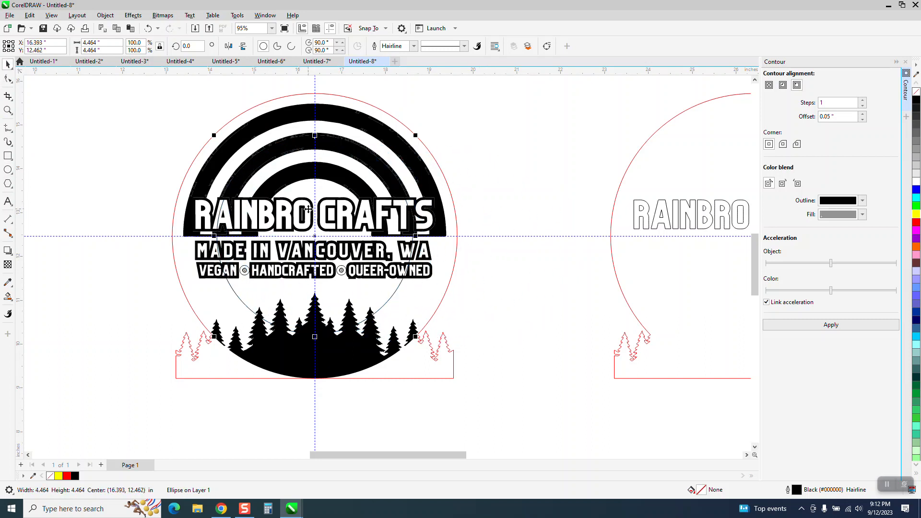
right_click(917, 215)
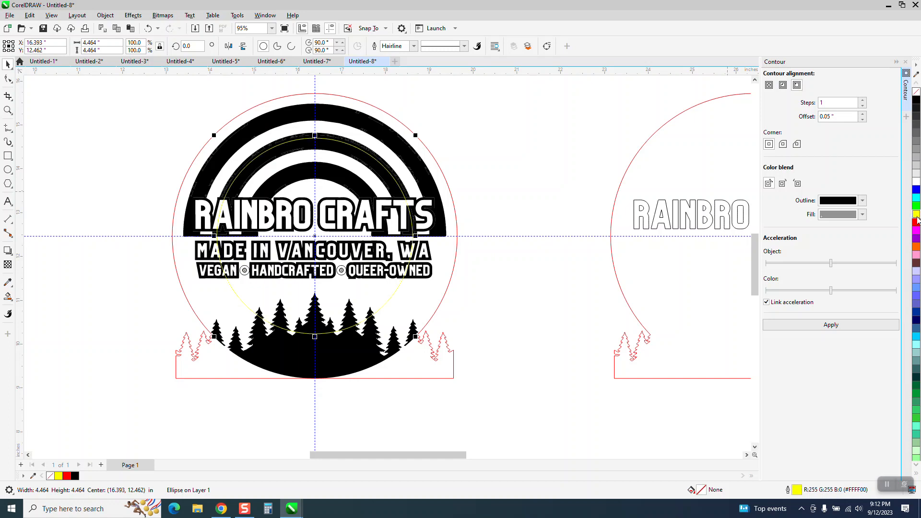
- Scale the yellow circle from its centre to 5.625 inches along the outer rainbow band, and add concentric copies of 4.313 and 3.001 inches
left_click(8, 110)
left_click_drag(117, 99, 600, 409)
left_click(8, 65)
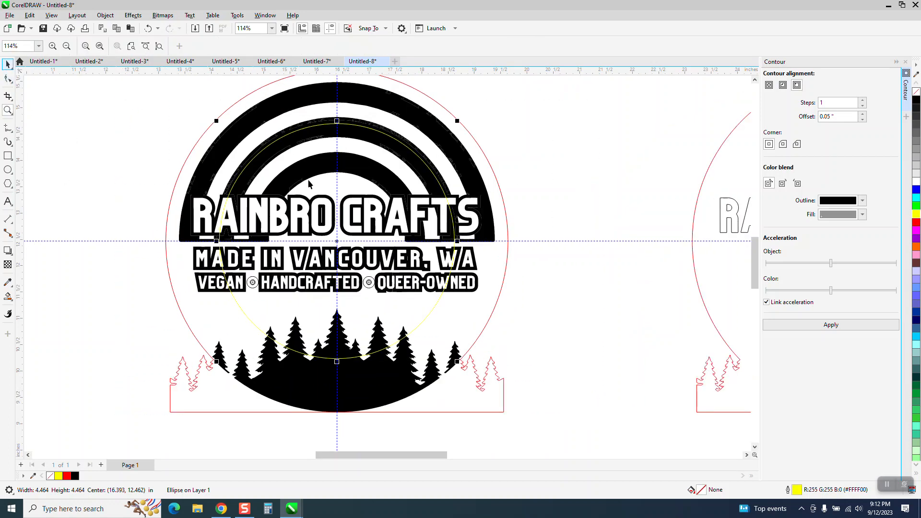
left_click_drag(458, 121, 513, 91)
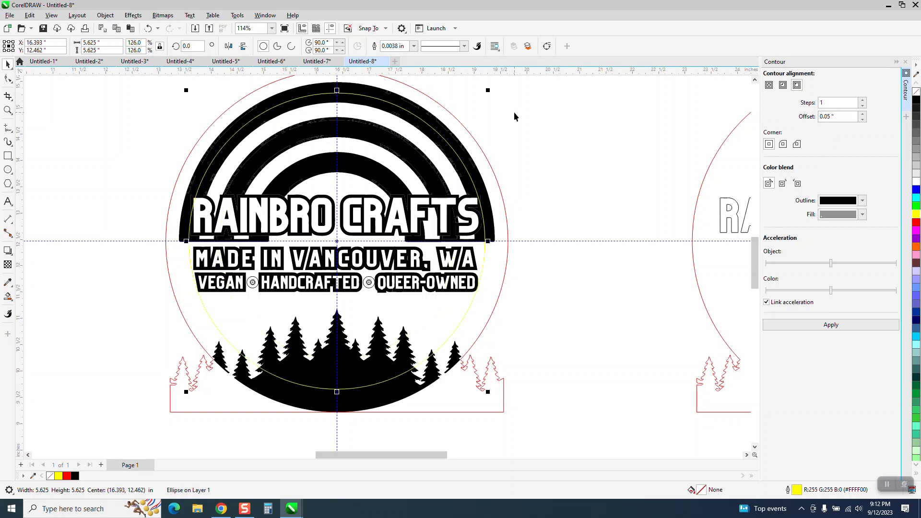
left_click_drag(491, 91, 476, 125)
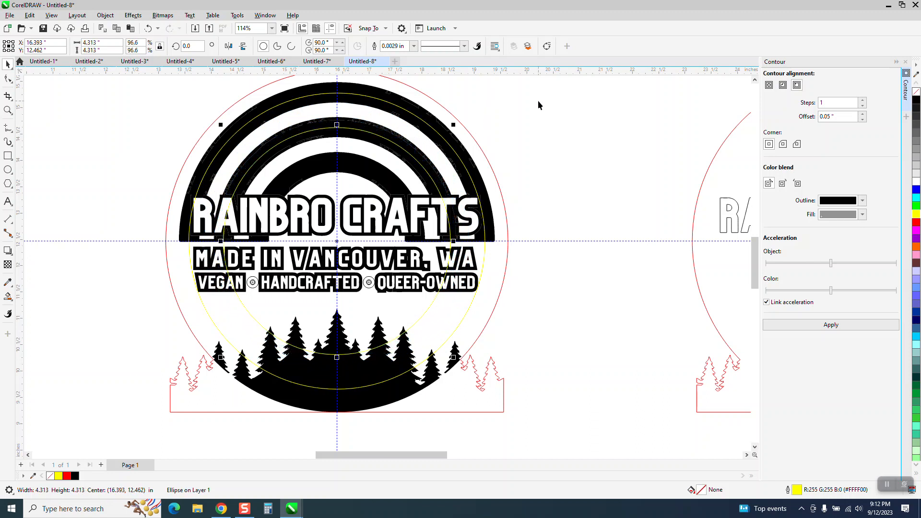
key("ctrl+r")
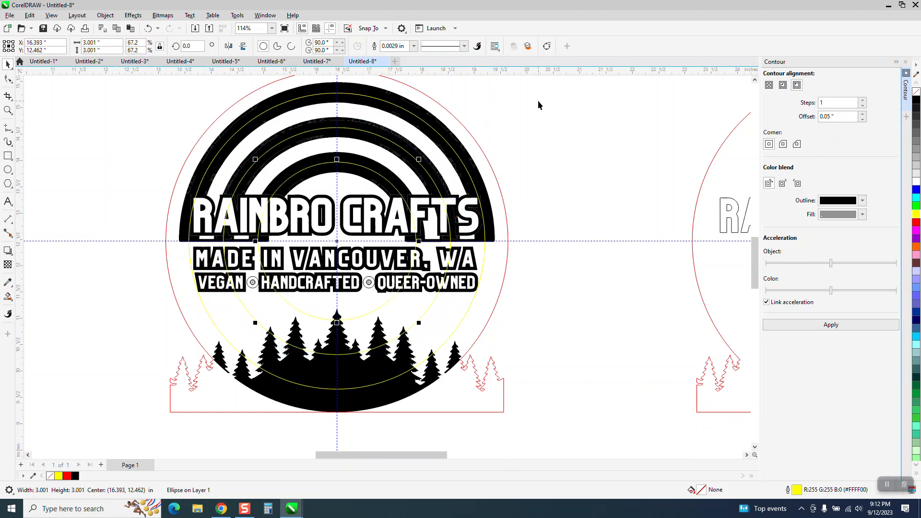
- Move the duplicated red outline 10 inches down, away from the black logo
scroll(497, 101, "down", 2)
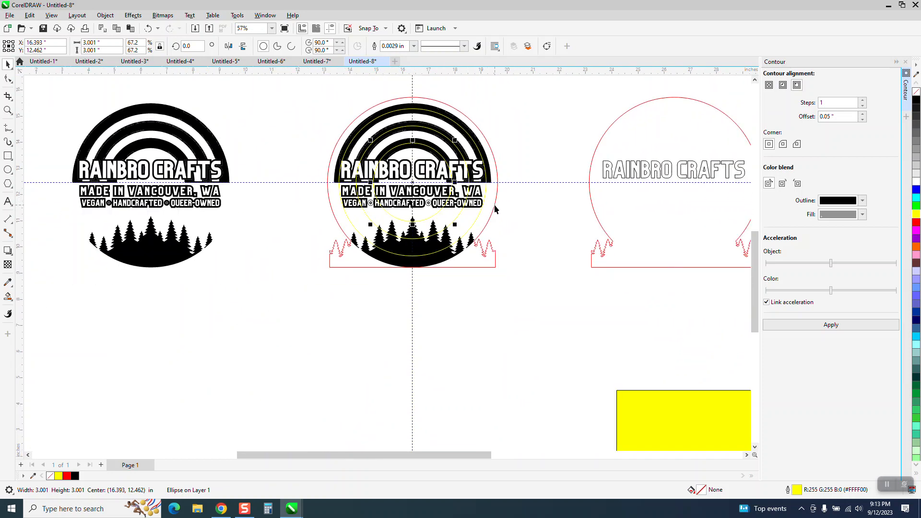
left_click(496, 209)
key("Down")
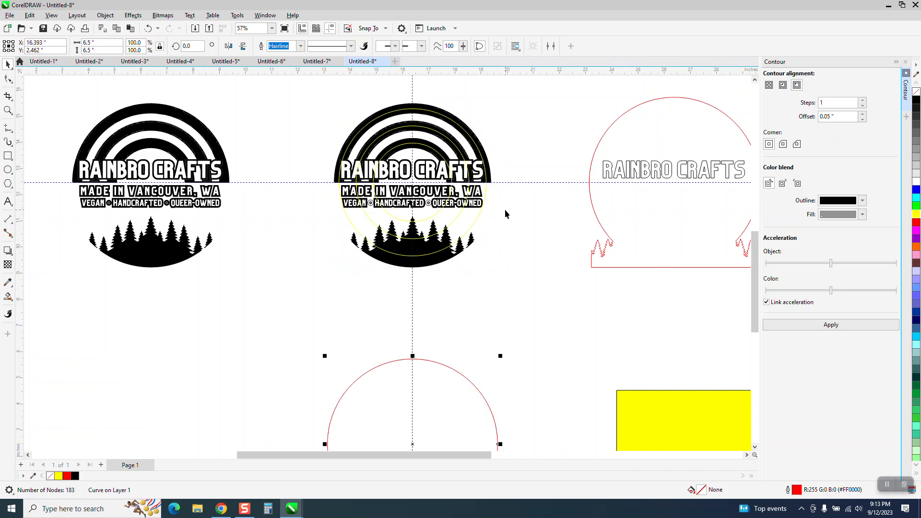
- Move the three concentric yellow circles 10 inches right onto the red outline with the unfilled RAINBRO CRAFTS text
left_click(438, 262)
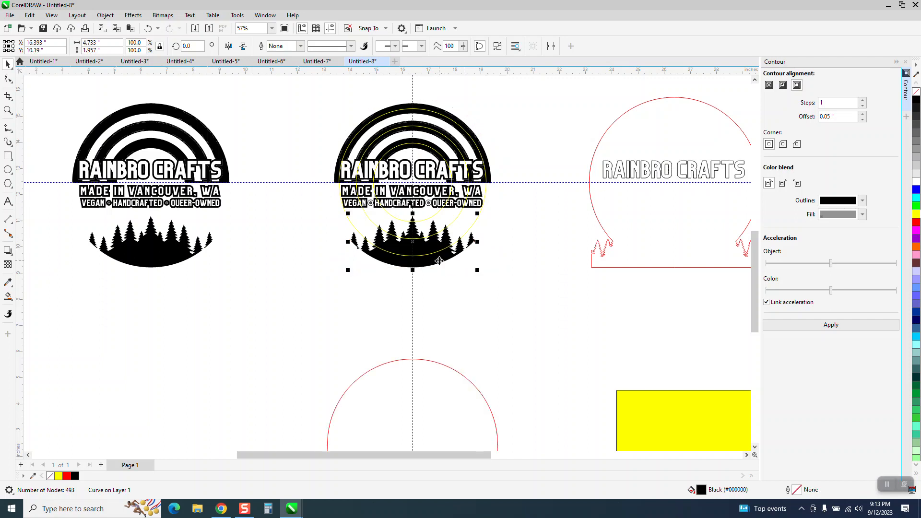
left_click(475, 223)
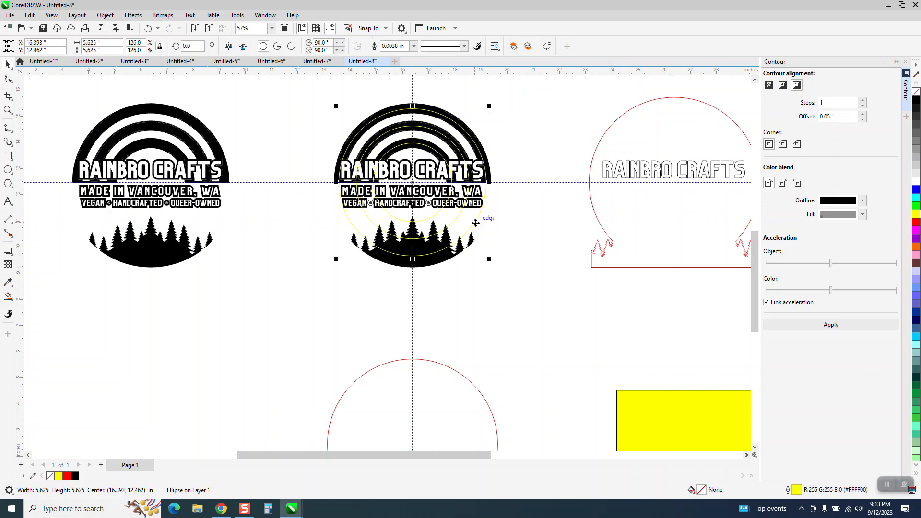
key("Right")
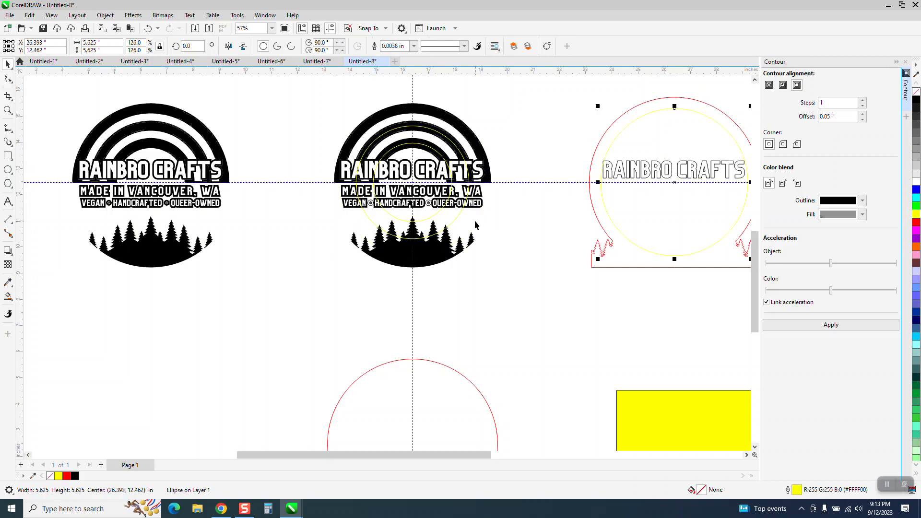
left_click(459, 220)
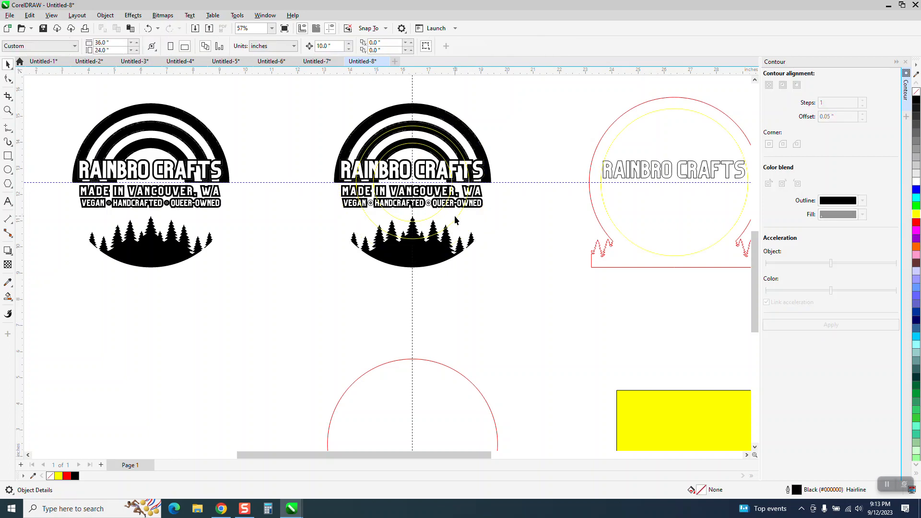
left_click(454, 216)
key("Right")
left_click(442, 210)
key("Right")
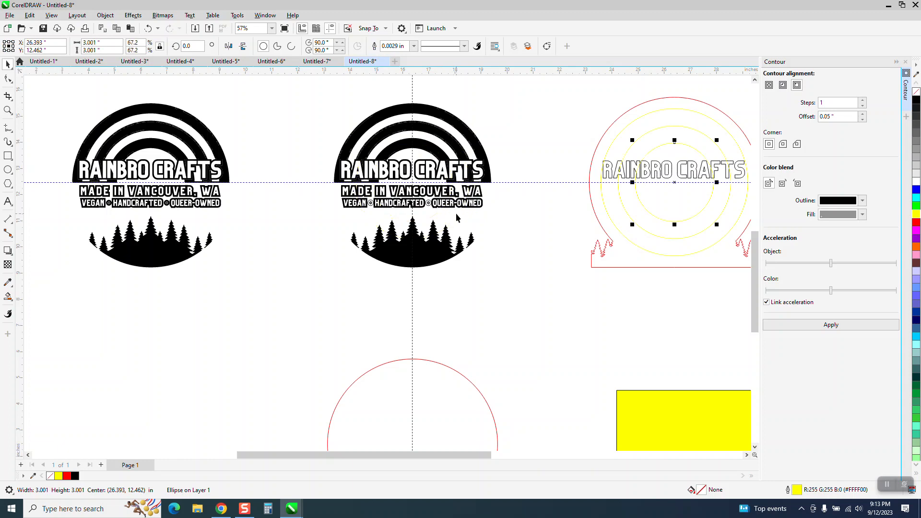
- Lock the red cut outline that surrounds the yellow circles and the unfilled RAINBRO CRAFTS text
scroll(464, 212, "down", 1)
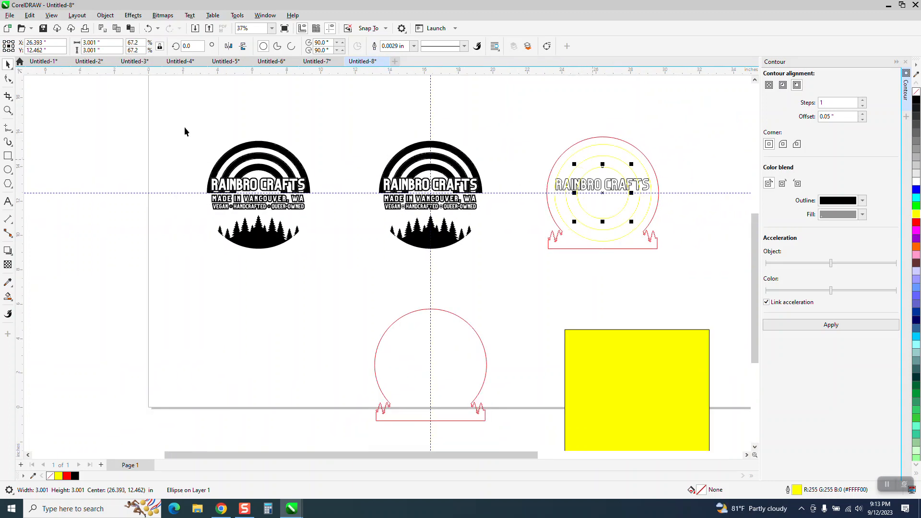
left_click(7, 110)
left_click_drag(560, 127, 640, 212)
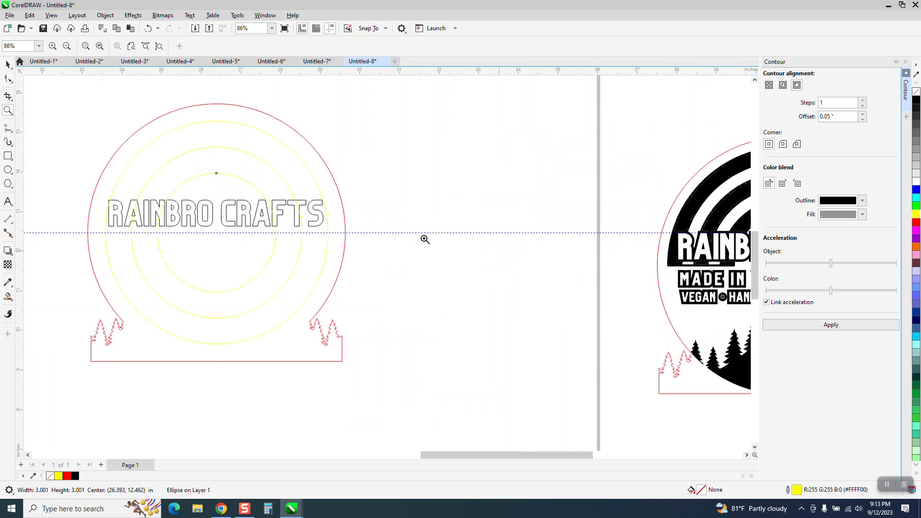
left_click(7, 64)
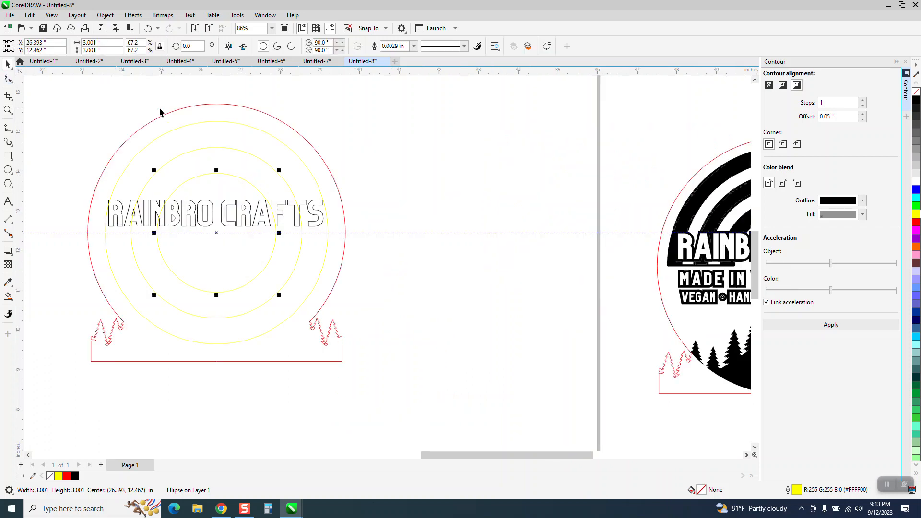
left_click(235, 107)
left_click(235, 105)
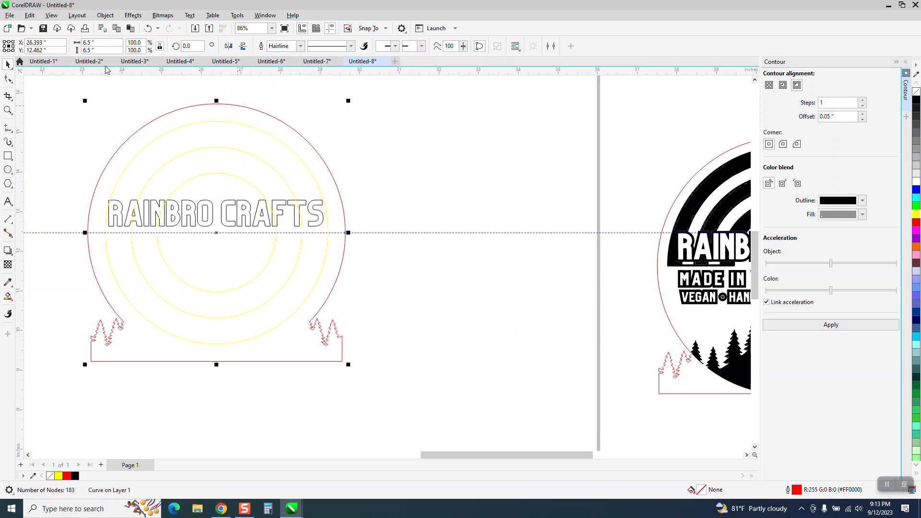
left_click(109, 17)
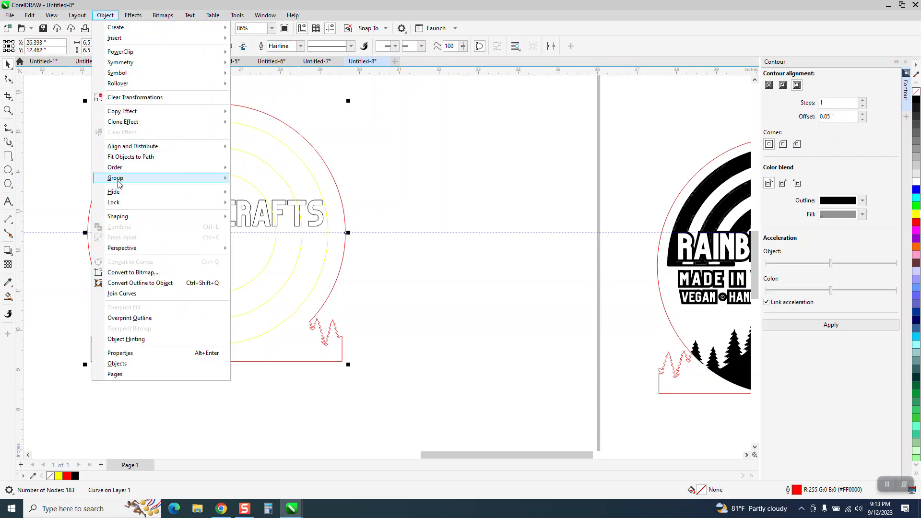
mouse_move(120, 184)
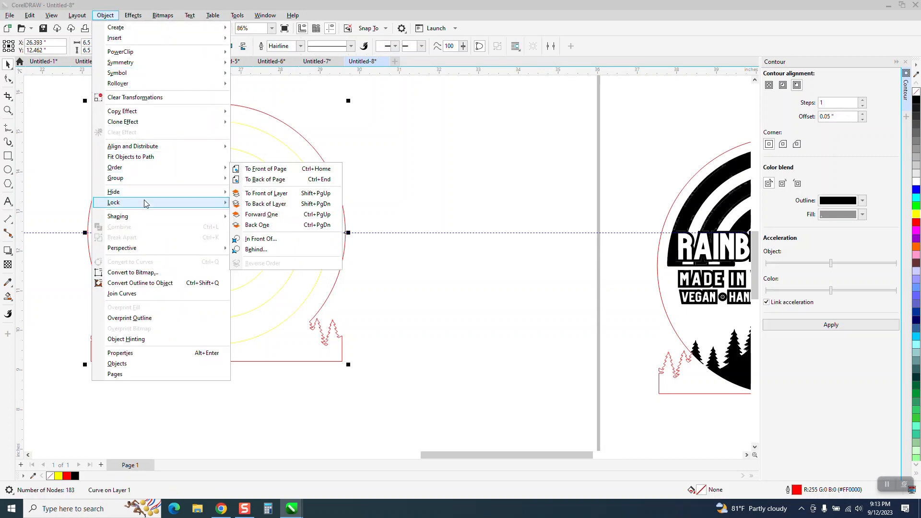
mouse_move(186, 205)
left_click(243, 204)
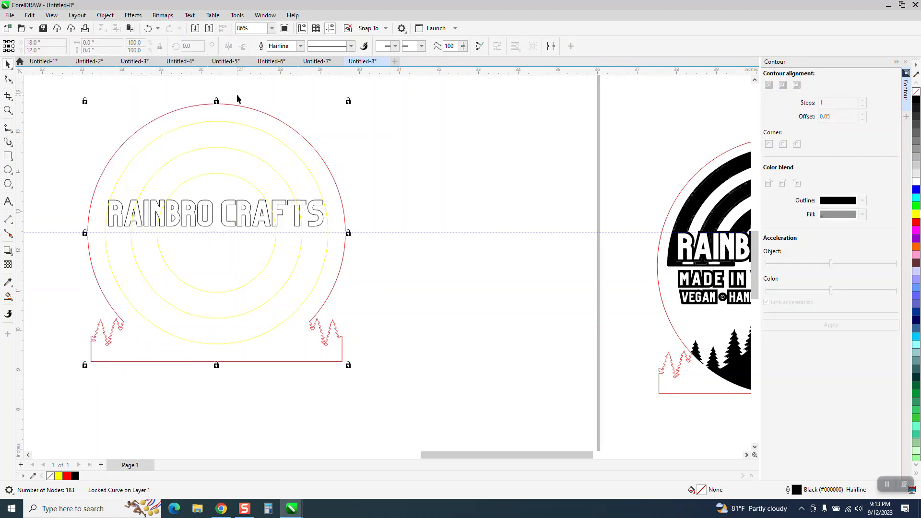
- Change the outline colour of the three concentric yellow circles to black
left_click(235, 106)
left_click_drag(210, 117, 208, 189)
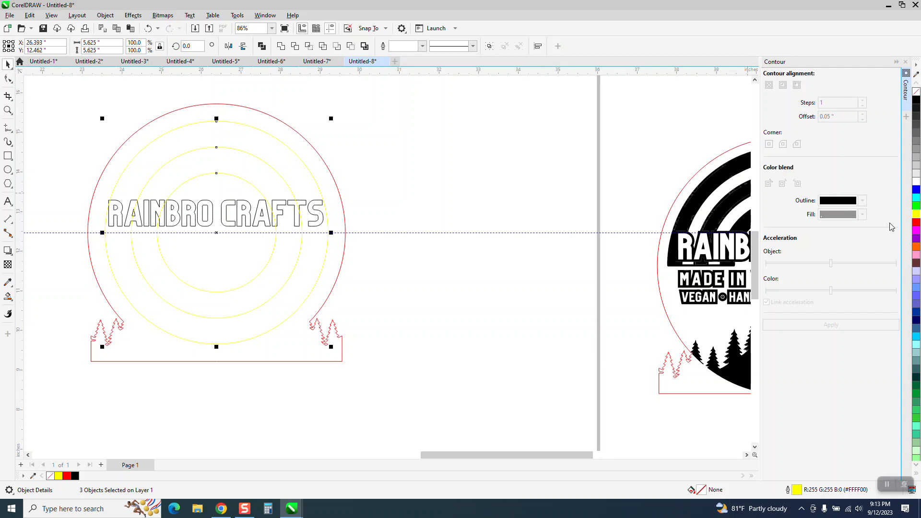
right_click(916, 100)
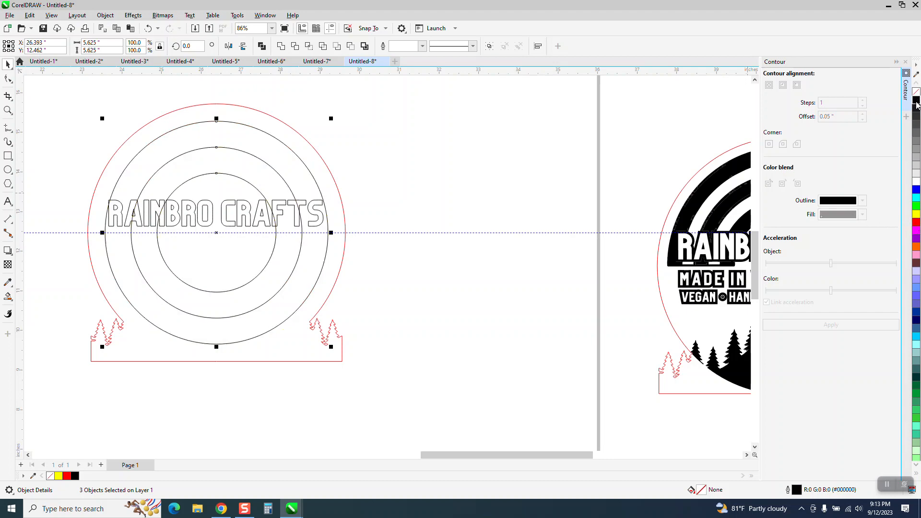
- Measure the thickness of the outer rainbow band near the guideline on the black logo, and delete the dimension
scroll(411, 234, "down", 3)
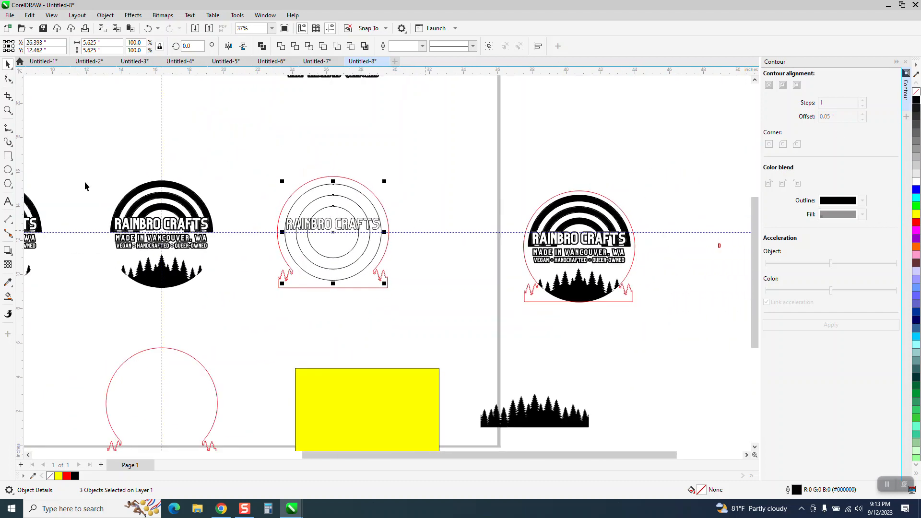
left_click(8, 109)
left_click_drag(146, 173, 210, 225)
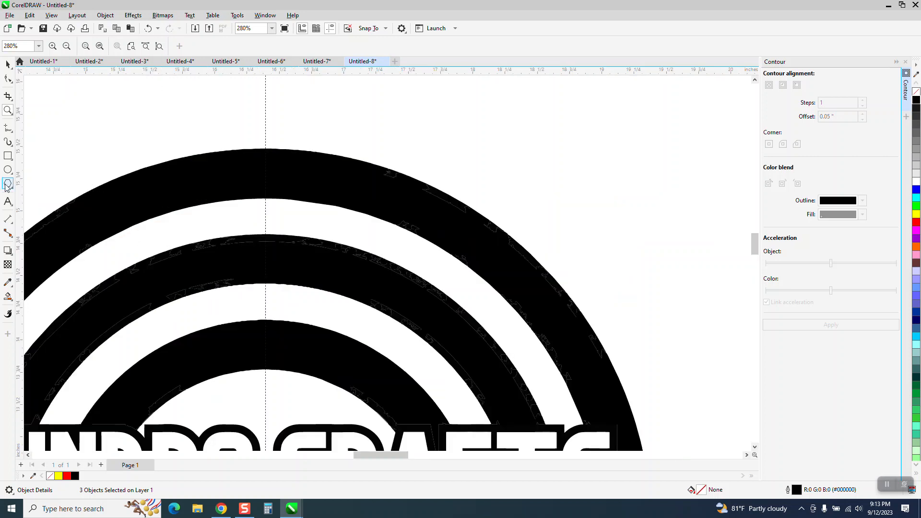
left_click(13, 225)
left_click(48, 219)
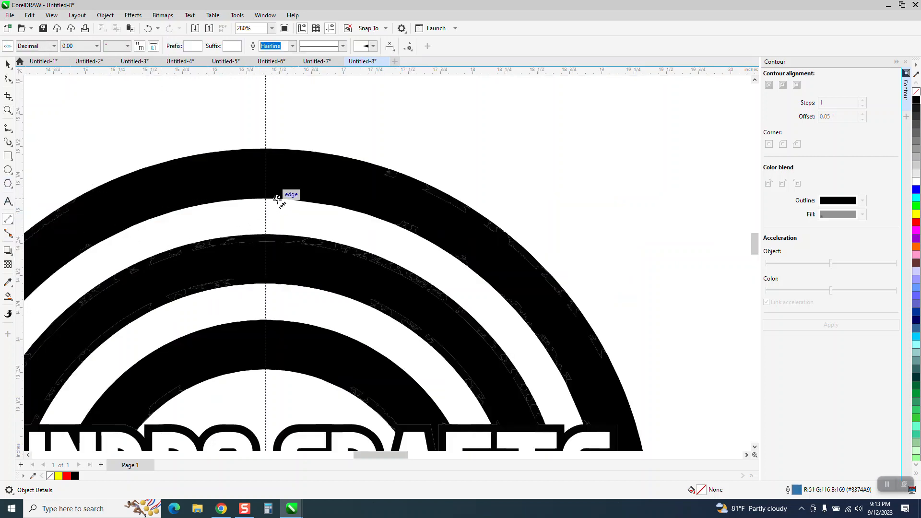
left_click_drag(278, 198, 284, 150)
left_click(284, 149)
key("Delete")
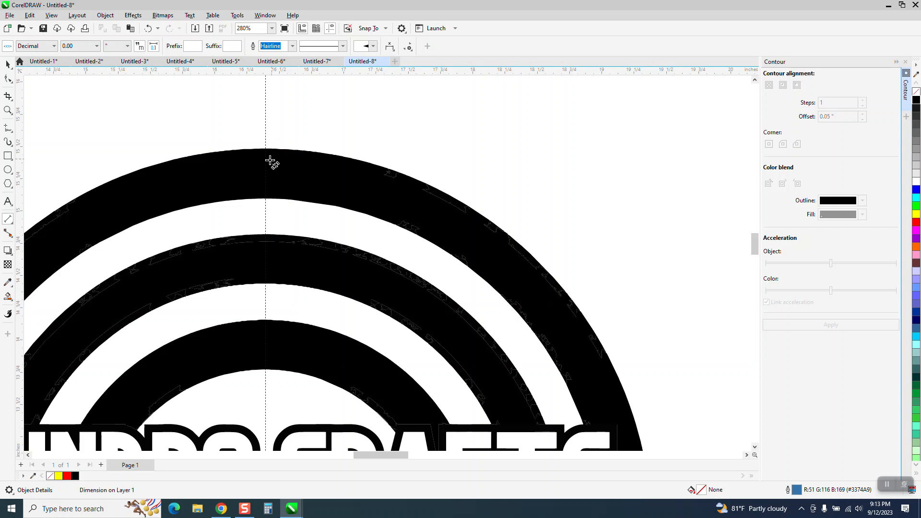
scroll(258, 163, "down", 1)
left_click(8, 64)
- Set the outline width of the outer 5.625-inch circle to 0.39 in
scroll(193, 176, "down", 2)
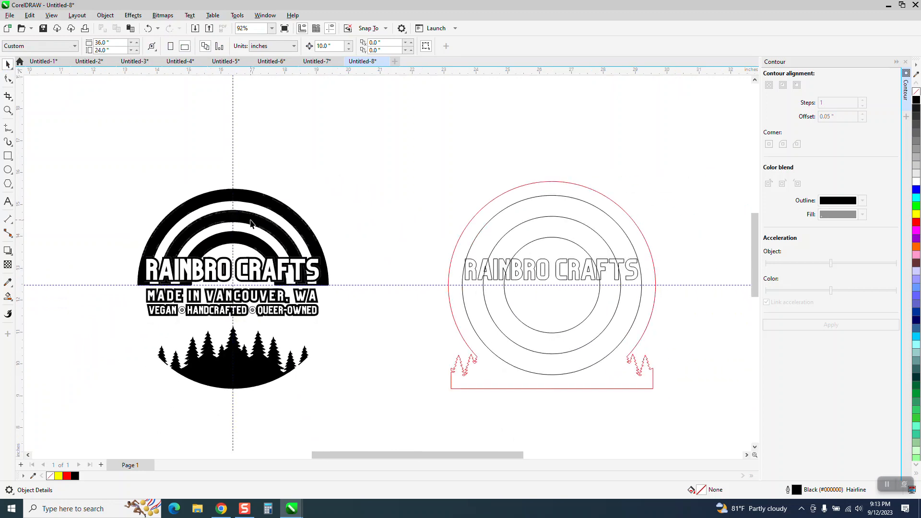
left_click(520, 204)
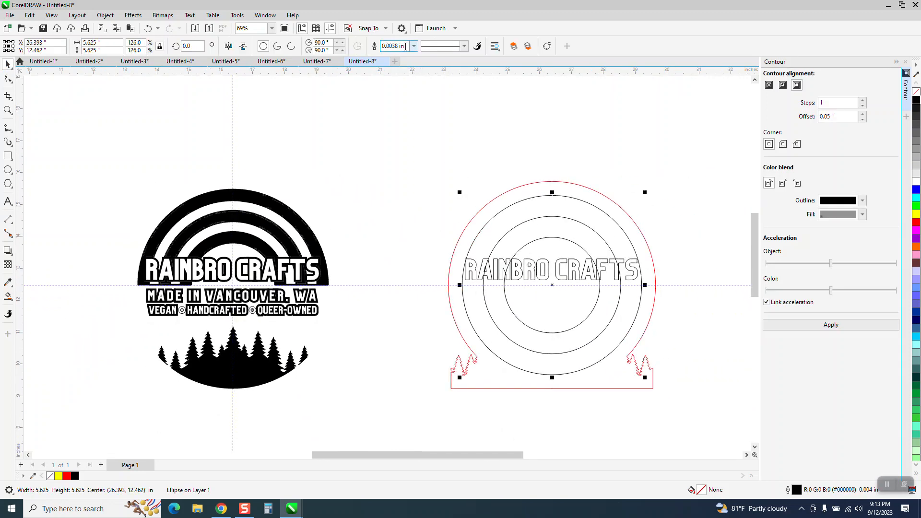
left_click(525, 164)
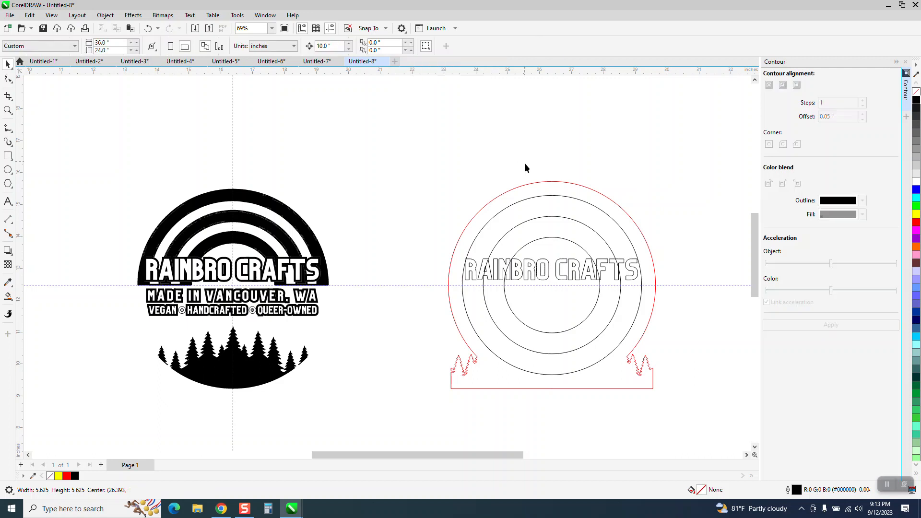
left_click(543, 195)
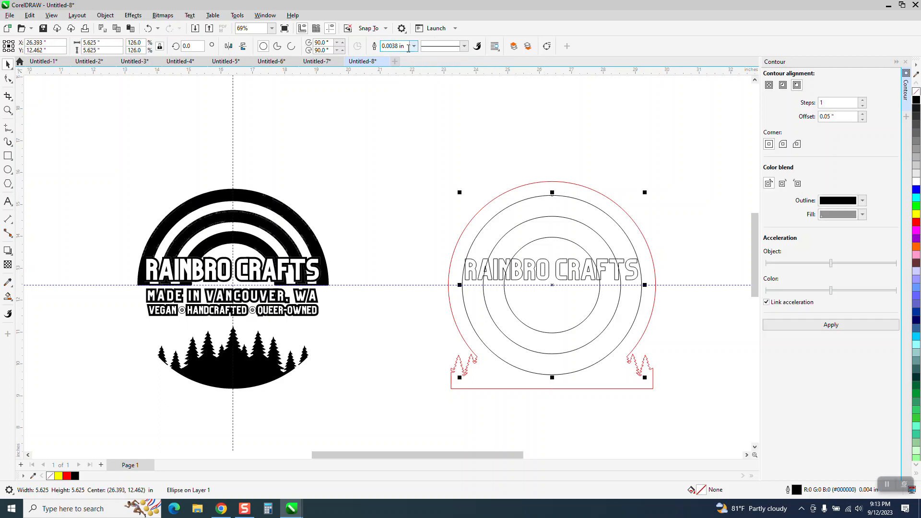
left_click(406, 47)
type(".39")
key("Return")
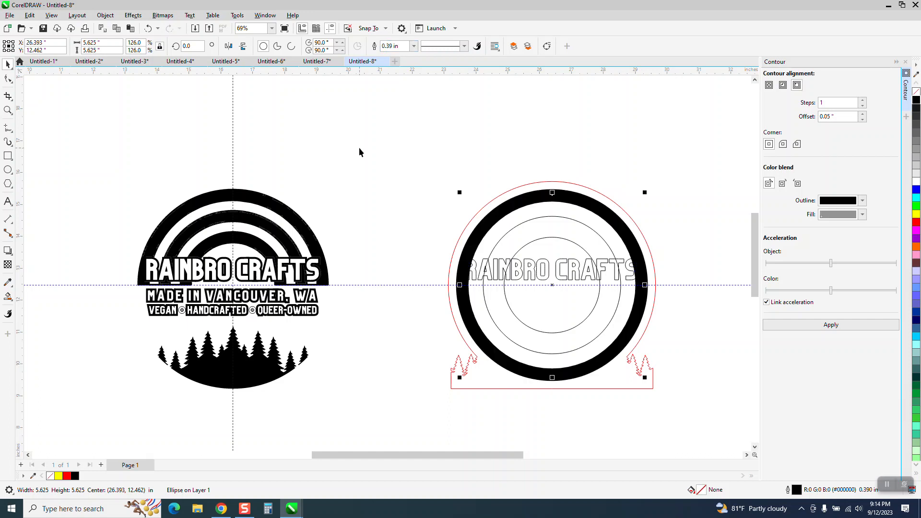
- Give the middle and inner circles the same 0.39 in outline width as the outer one
left_click(583, 222)
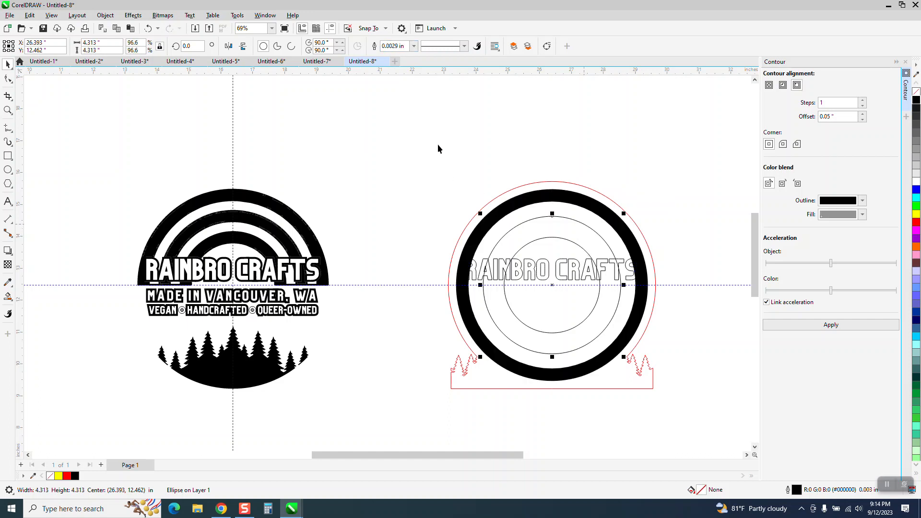
left_click(399, 46)
type(".39")
key("Return")
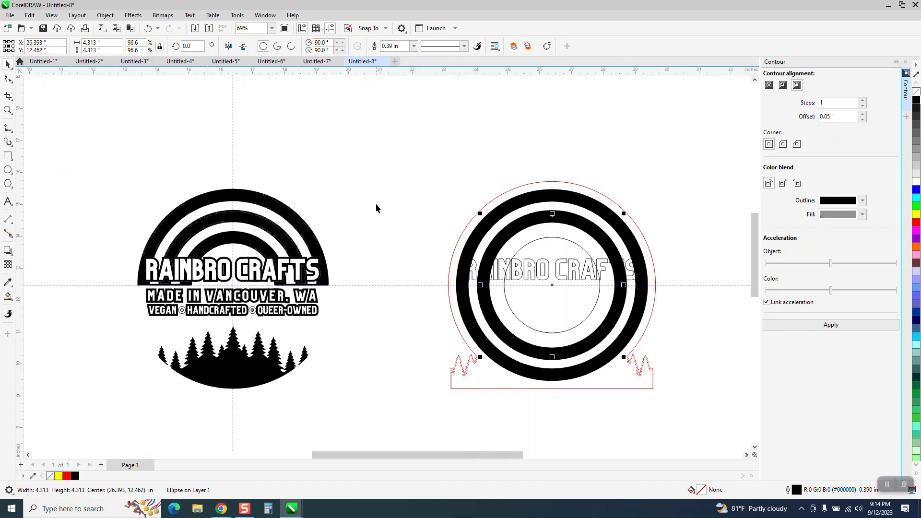
left_click(396, 46)
type(".39")
key("Return")
left_click(573, 242)
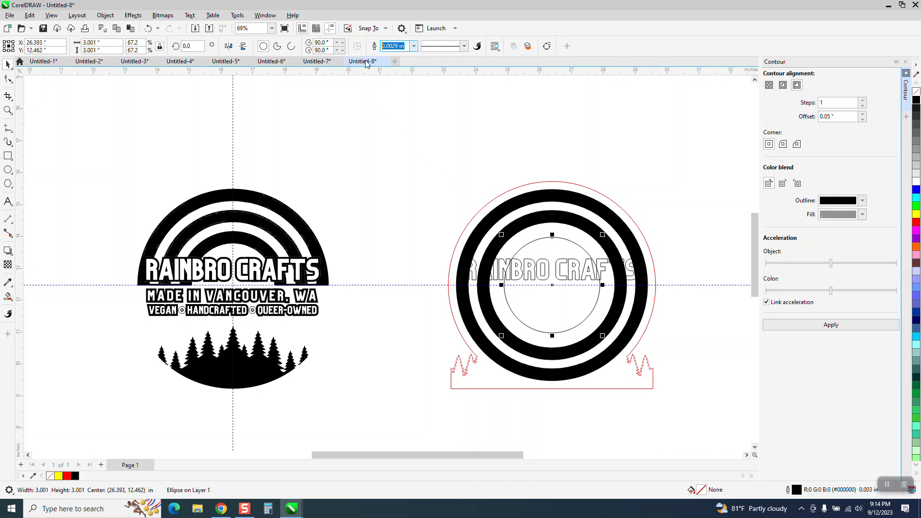
type(".39")
key("Return")
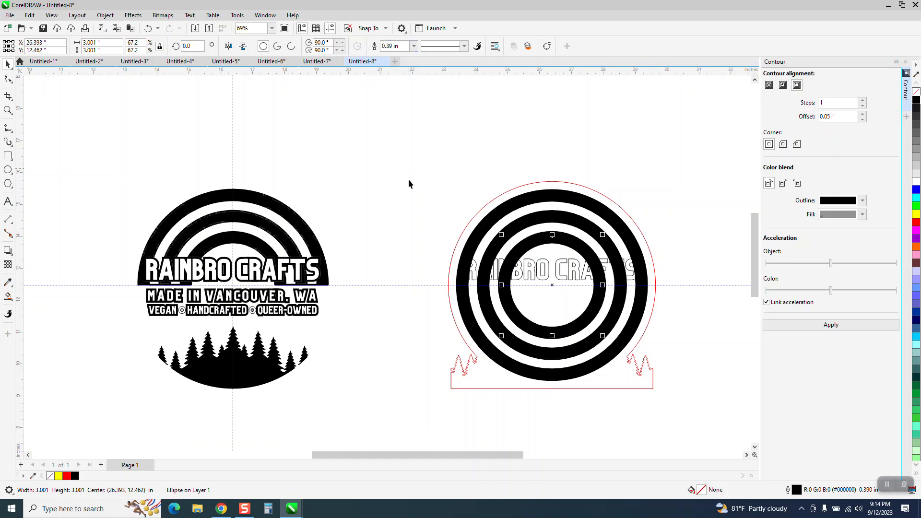
- Move the unfilled RAINBRO CRAFTS lettering 10 inches up, clear of the thick rings
left_click_drag(425, 242, 669, 303)
key("Up")
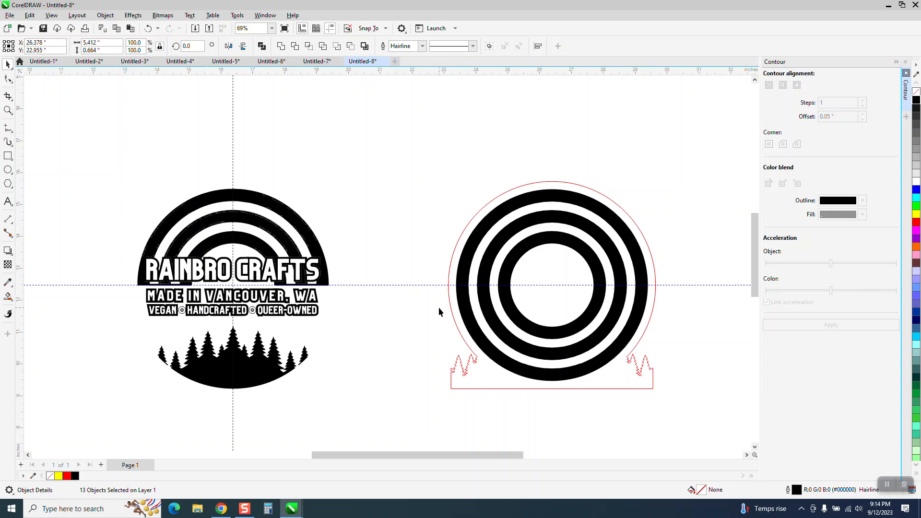
scroll(437, 315, "down", 1)
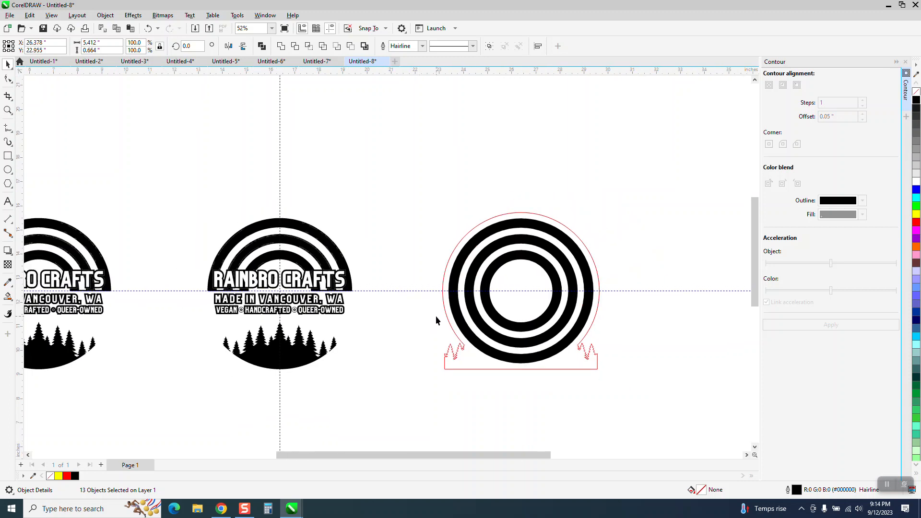
left_click(8, 110)
left_click_drag(179, 260, 390, 328)
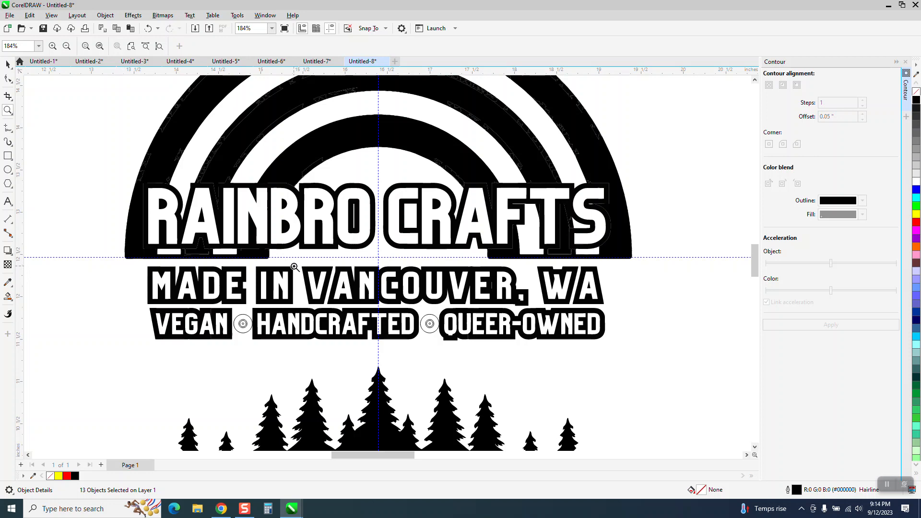
scroll(197, 260, "down", 3)
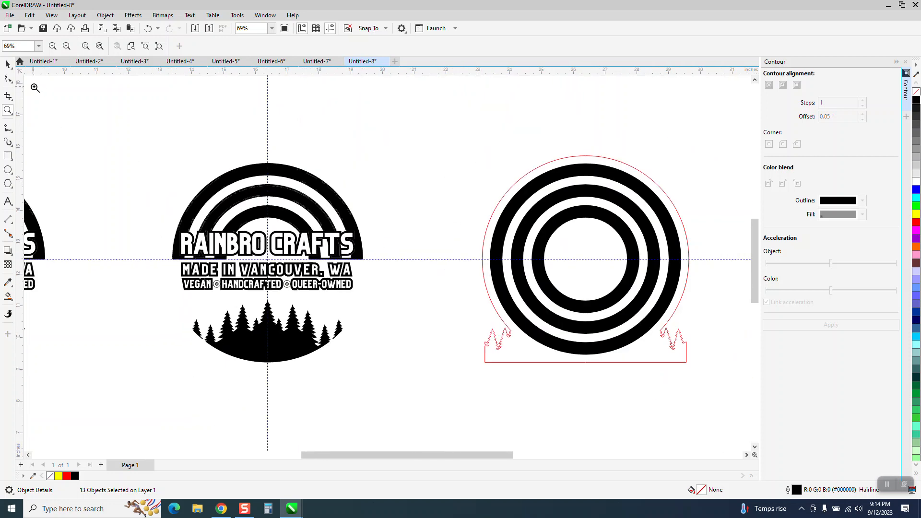
- Convert the outlines of the three thick rings to objects and give them no fill and a black outline
left_click(7, 63)
left_click_drag(464, 146, 701, 390)
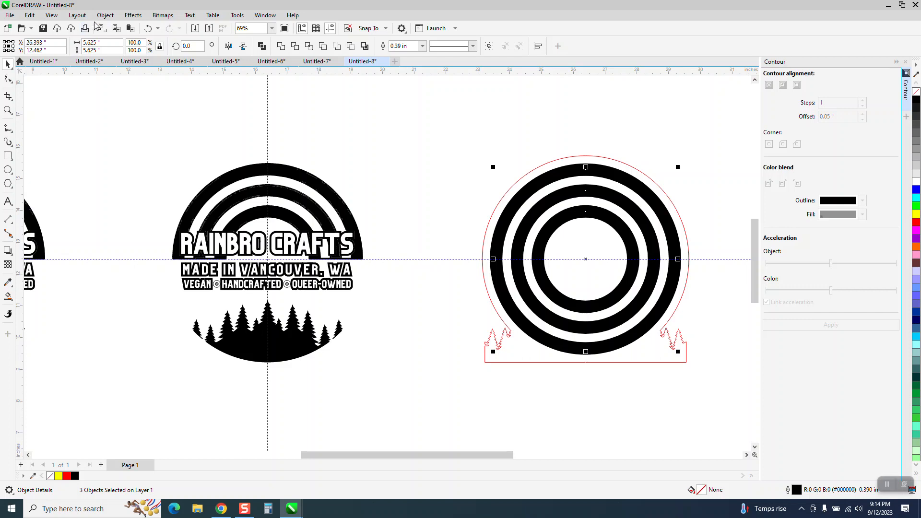
left_click(105, 15)
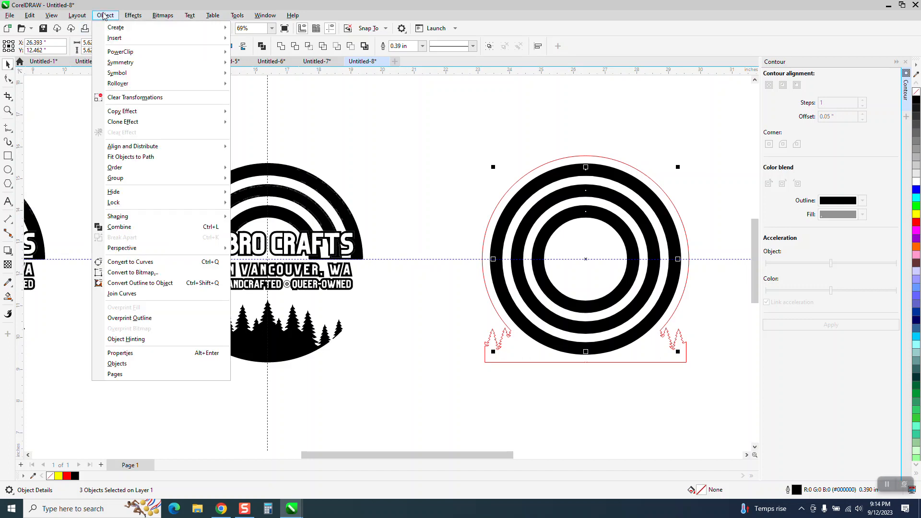
left_click(150, 286)
left_click(917, 92)
right_click(916, 99)
- Group the MADE IN VANCOUVER, WA and VEGAN HANDCRAFTED QUEER-OWNED text lines with their black backgrounds
scroll(419, 202, "down", 2)
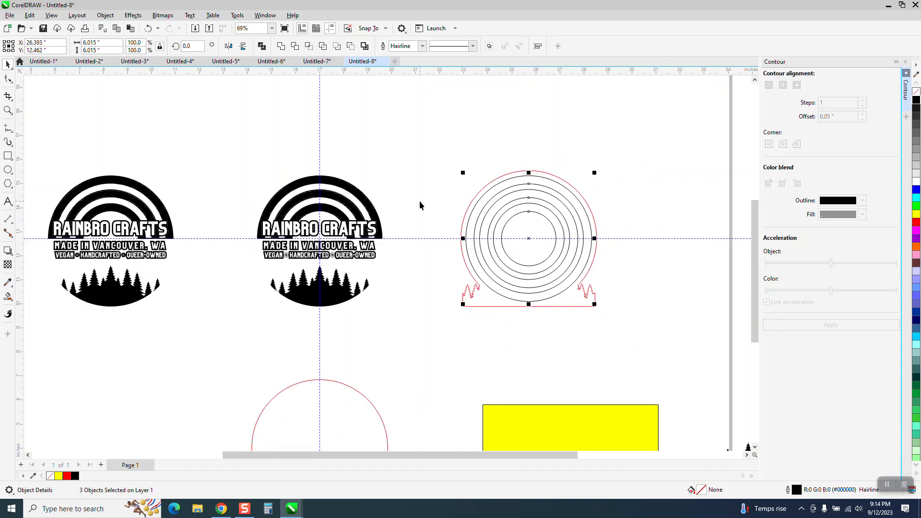
scroll(420, 202, "down", 2)
left_click(451, 109)
left_click(403, 105)
left_click(7, 111)
left_click_drag(413, 99, 547, 128)
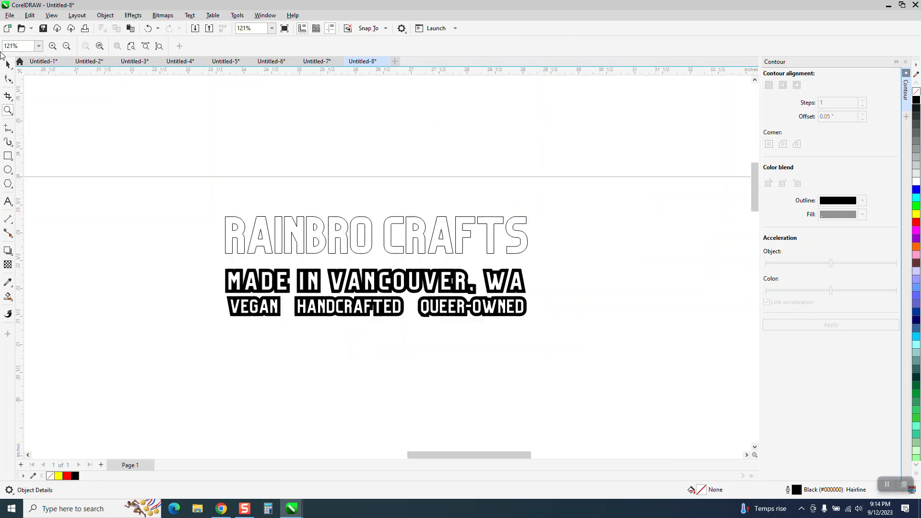
left_click(8, 64)
left_click_drag(206, 272, 546, 322)
left_click_drag(197, 263, 609, 320)
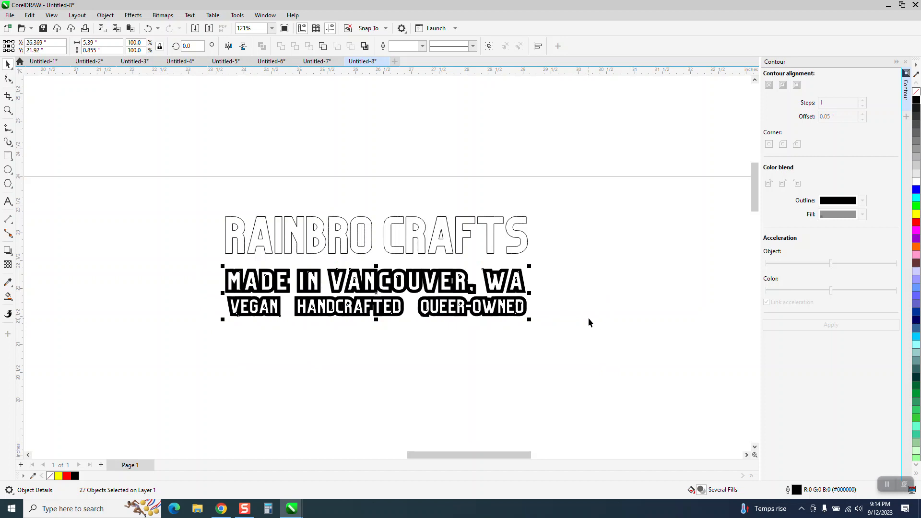
key("ctrl+g")
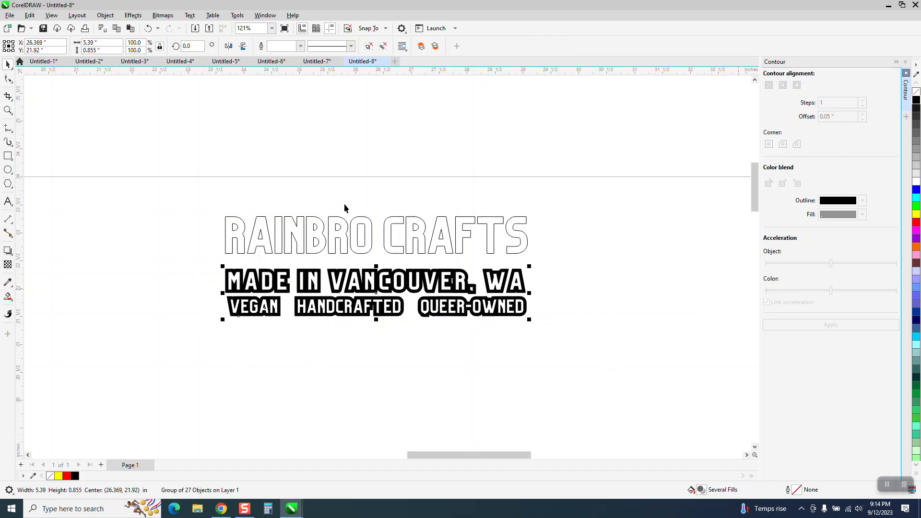
- Group the unfilled RAINBRO CRAFTS letters and move them 10 inches down onto the ring outlines
left_click_drag(200, 206, 569, 260)
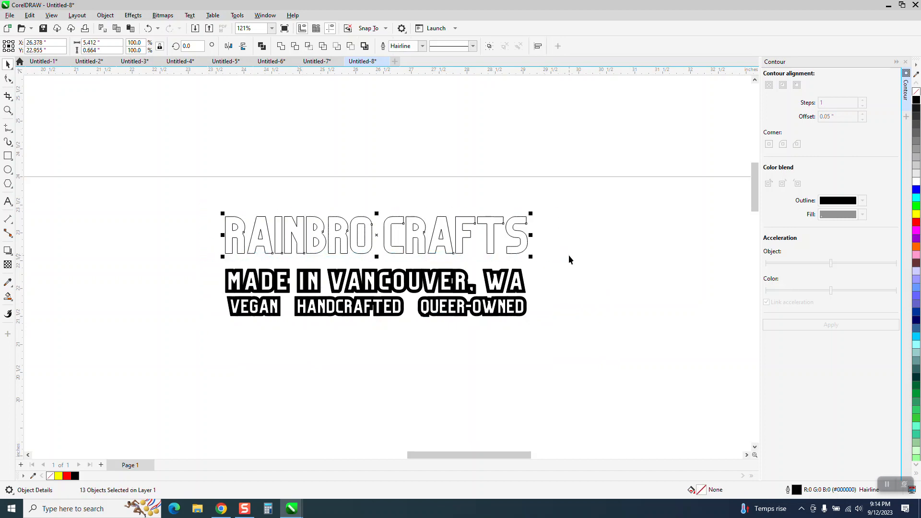
key("ctrl+g")
key("Down")
scroll(220, 119, "down", 2)
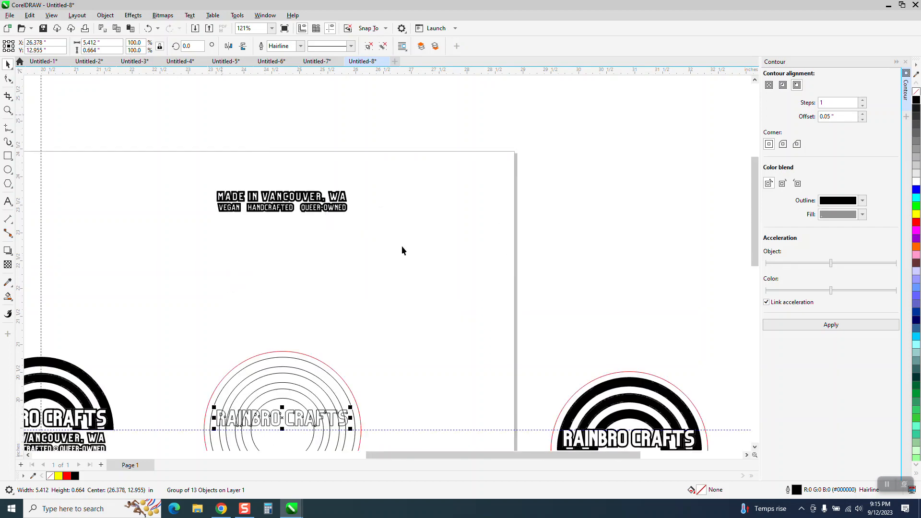
scroll(402, 247, "down", 3)
left_click(7, 109)
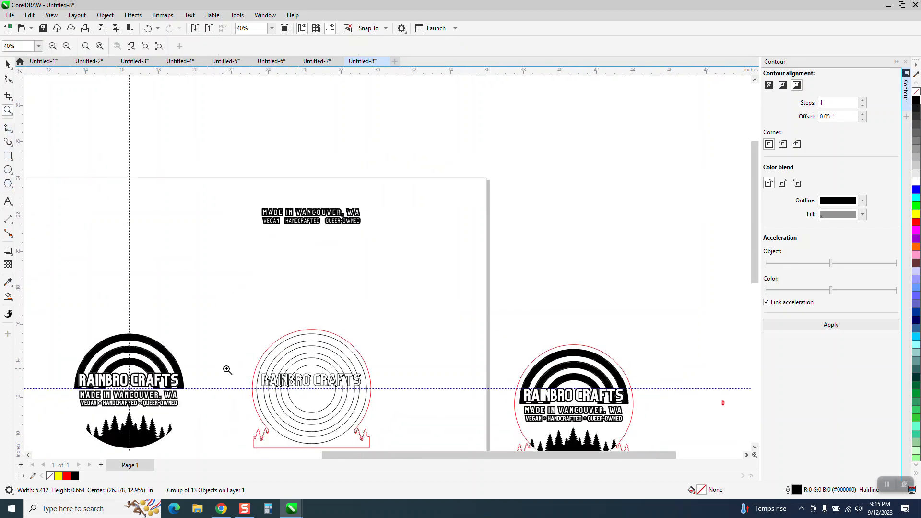
- Draw a straight horizontal line about 6 inches wide across the rings' diameter, along the horizontal guideline
left_click_drag(141, 378, 248, 413)
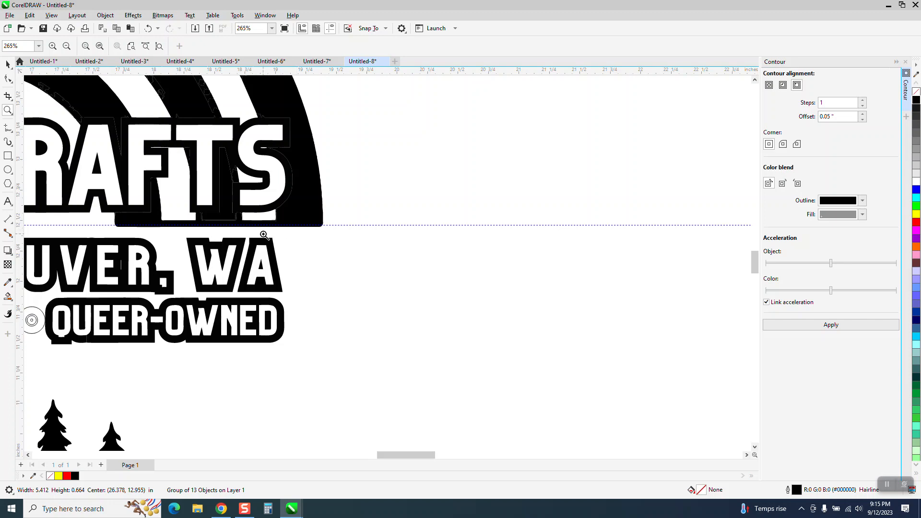
scroll(288, 263, "down", 3)
scroll(338, 301, "down", 1)
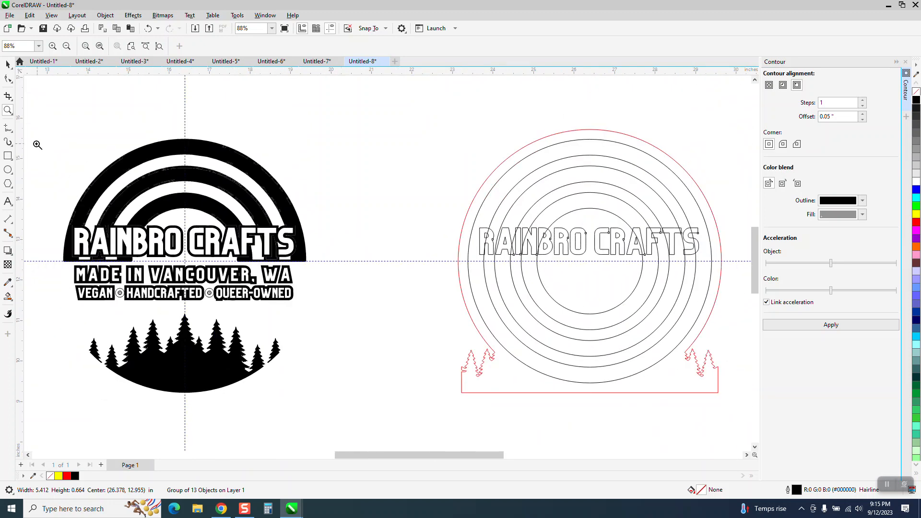
left_click(9, 129)
left_click(68, 140)
left_click_drag(713, 262, 468, 262)
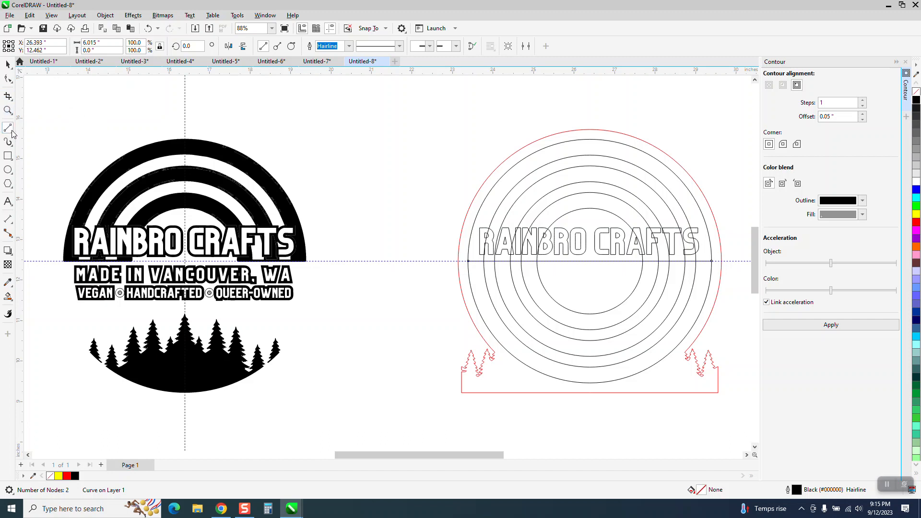
- Delete the lower halves of all the ring outlines below the horizontal line with Virtual Segment Delete
left_click(7, 96)
left_click(38, 115)
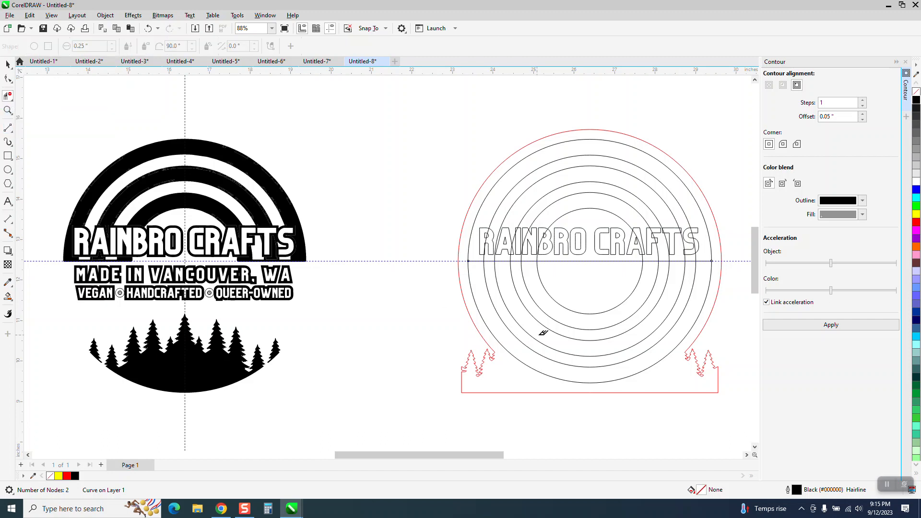
left_click_drag(484, 314, 694, 304)
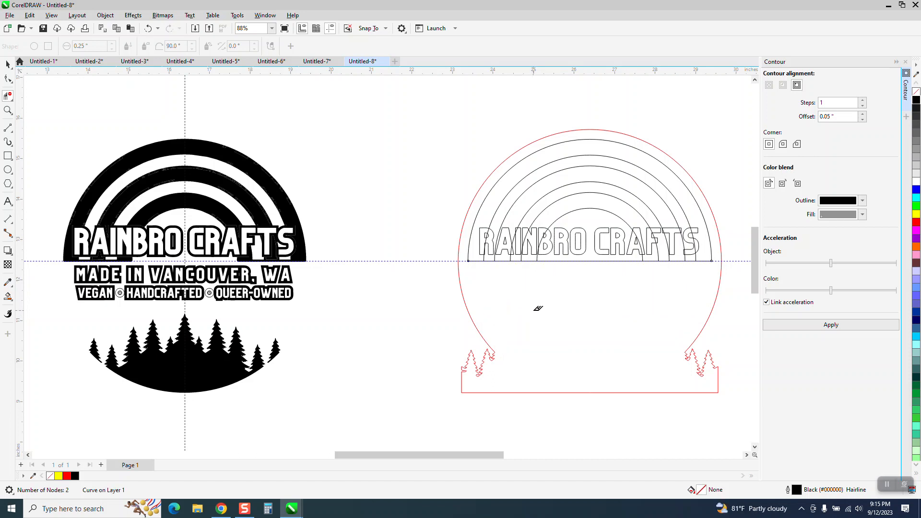
left_click(8, 64)
left_click(377, 297)
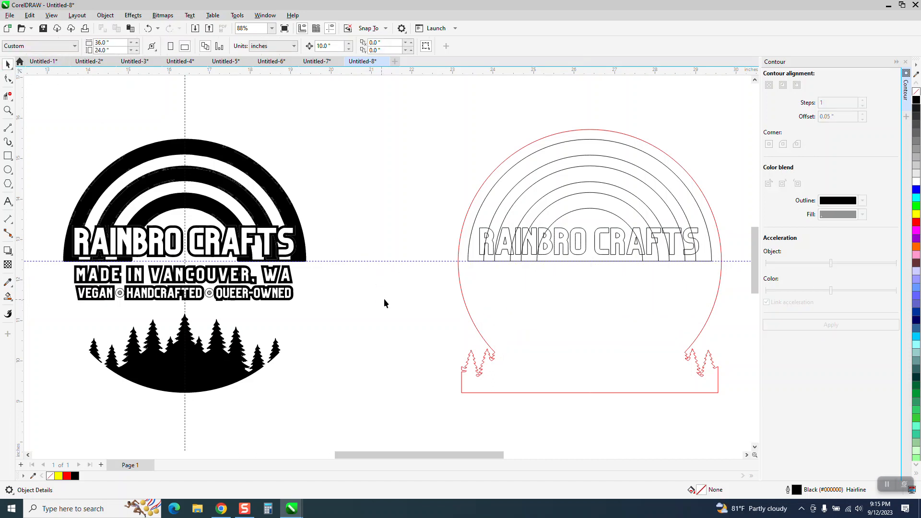
- Set the outline width of the horizontal line beneath the arcs to 0.1 in
left_click(575, 262)
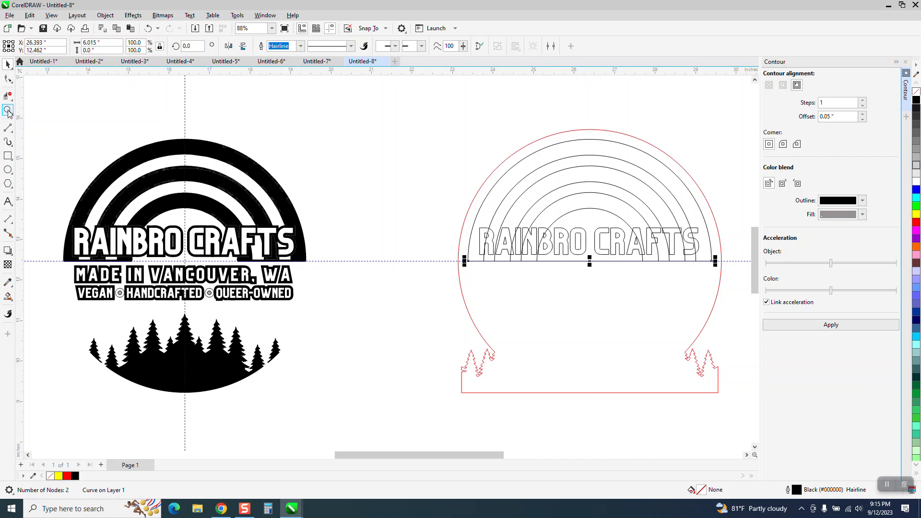
left_click(7, 109)
left_click_drag(411, 210, 716, 318)
left_click(8, 64)
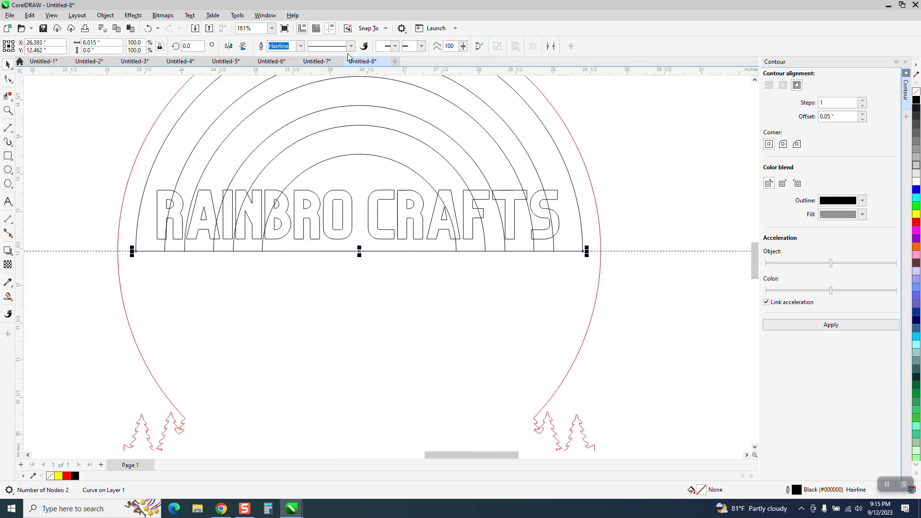
left_click(300, 47)
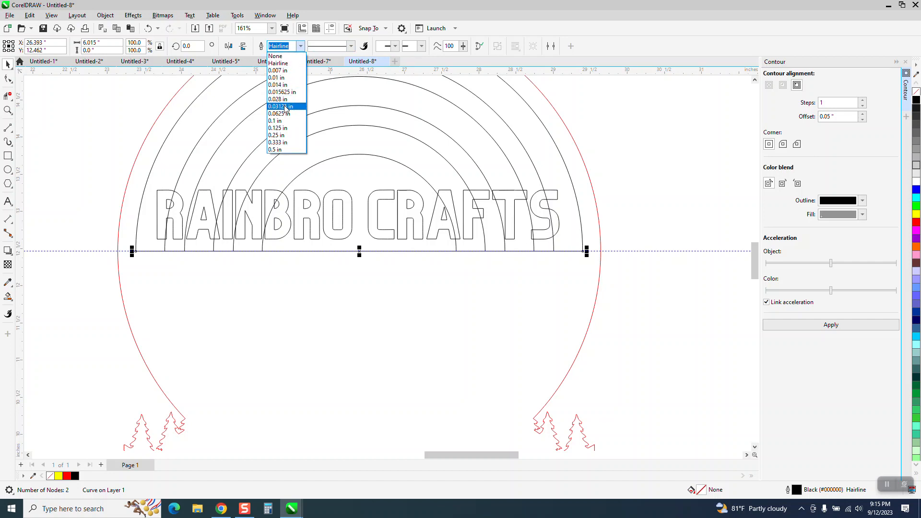
left_click(285, 107)
left_click(300, 46)
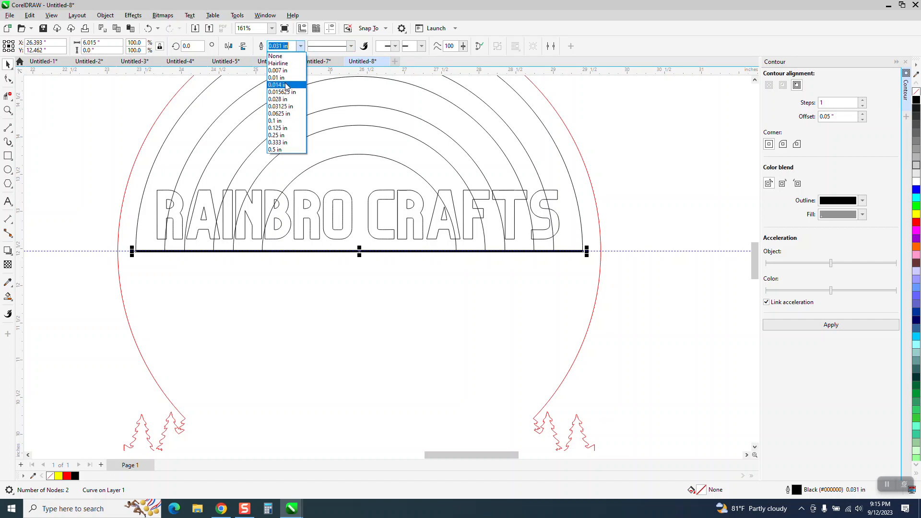
left_click(281, 122)
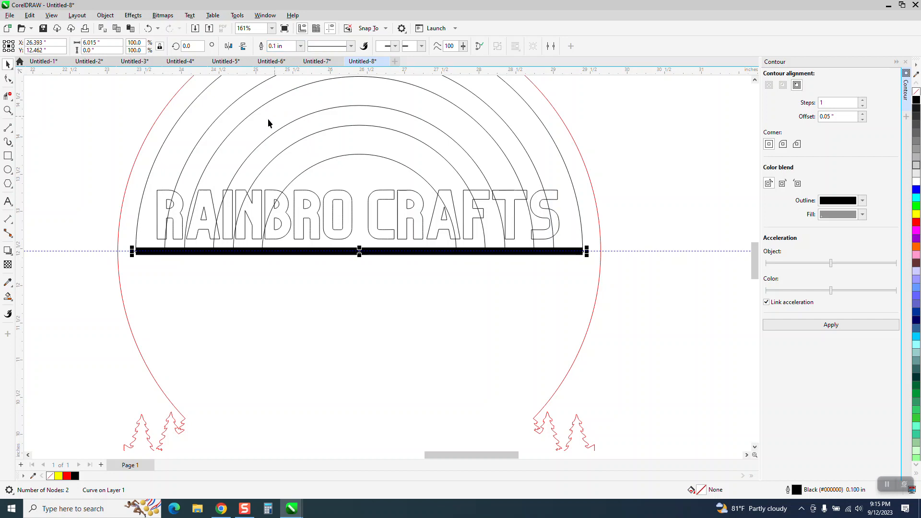
- Convert the thick line's outline to an object and give it no fill and a black hairline outline
left_click(105, 15)
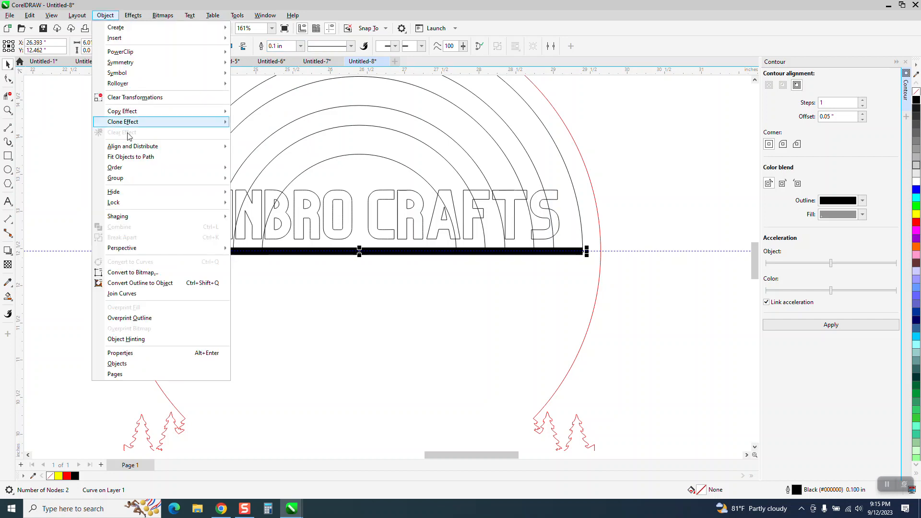
left_click(140, 282)
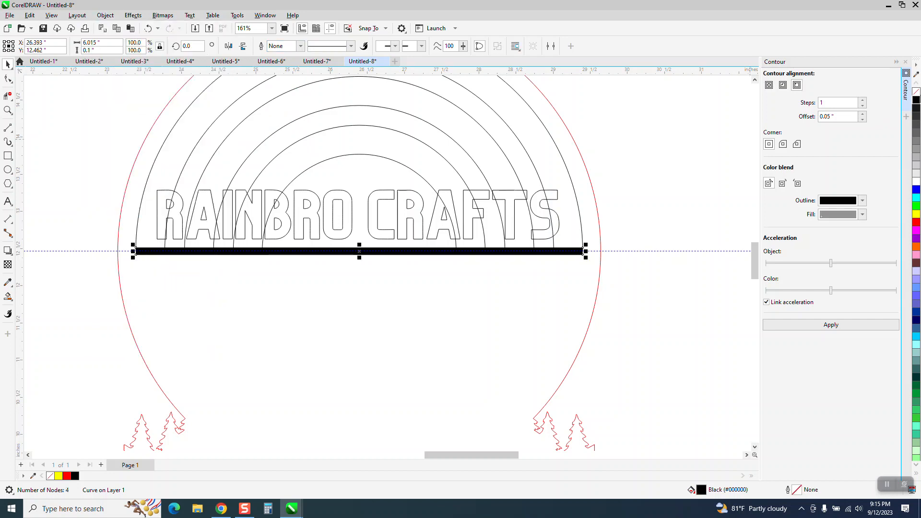
left_click(916, 97)
right_click(916, 100)
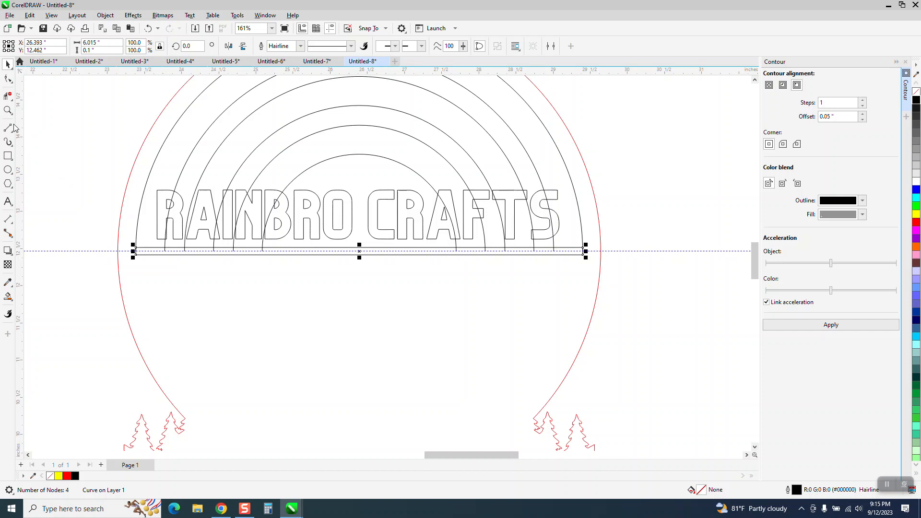
- Delete the short arc ends that extend inside the horizontal bar with Virtual Segment Delete
left_click(8, 110)
mouse_move(105, 218)
left_mouse_down()
mouse_move(267, 275)
mouse_move(653, 322)
left_mouse_up()
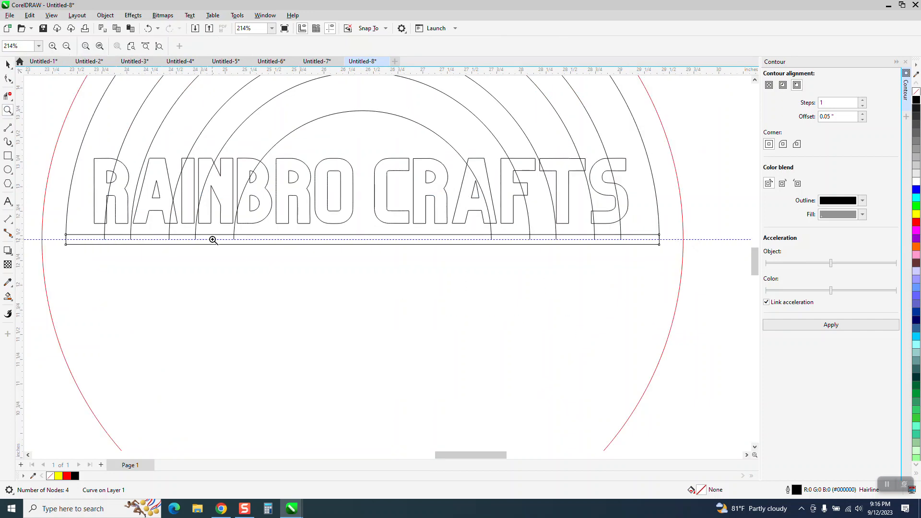
left_click(7, 96)
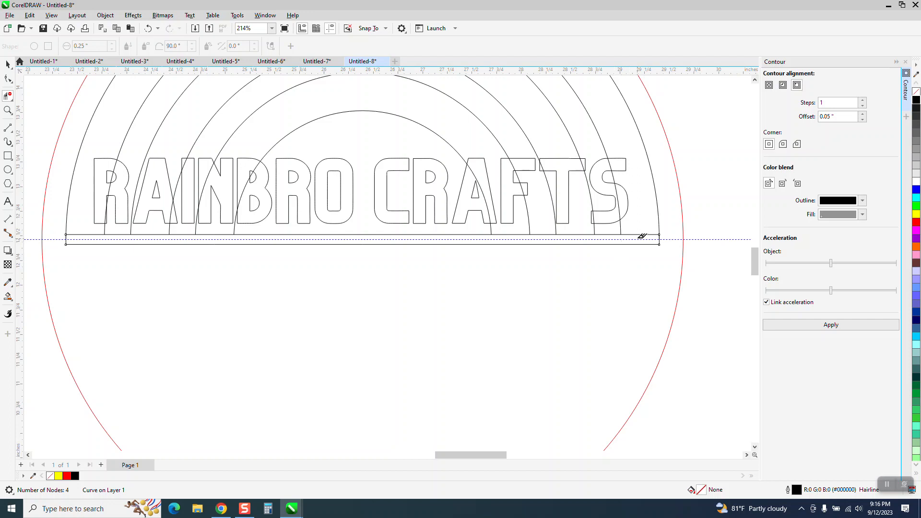
left_click_drag(635, 223, 638, 247)
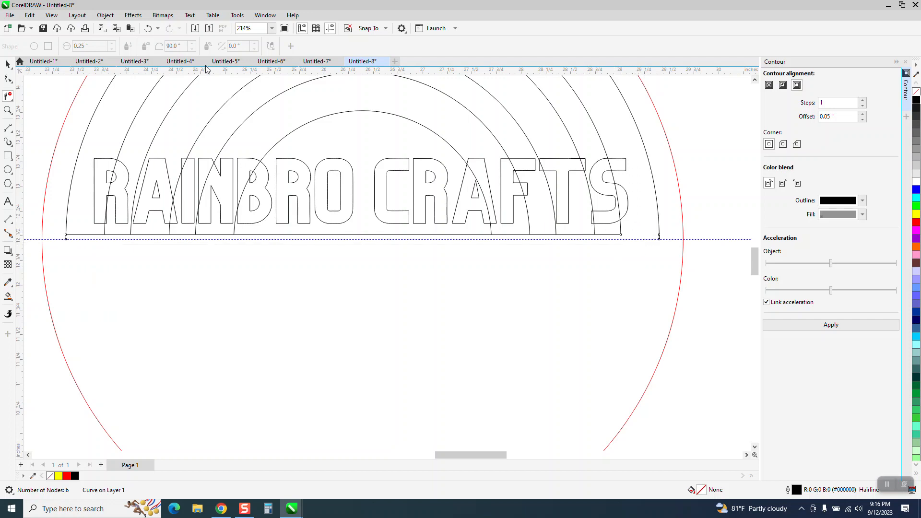
left_click(148, 29)
key("ctrl+shift+z")
left_click(148, 29)
- Delete the bar's upper edge segments within each of the three arc bands on both sides, joining the arcs to the bar
left_click(643, 235)
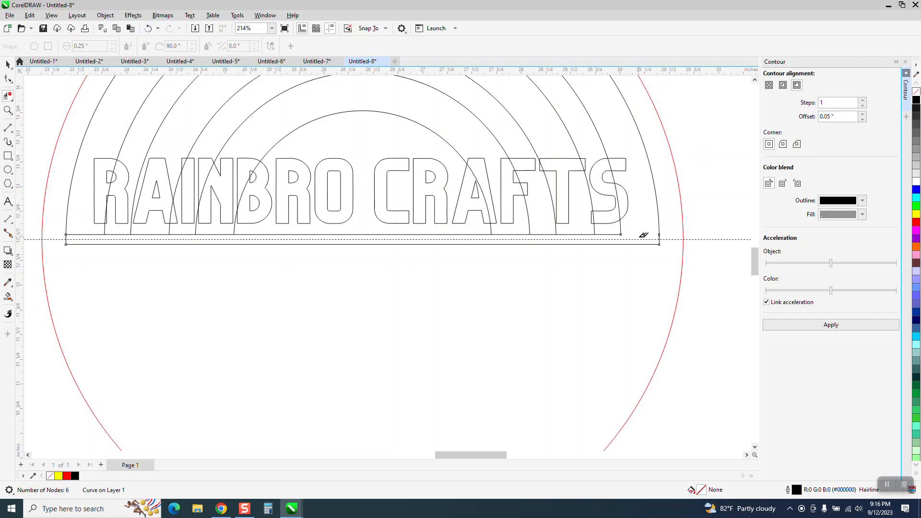
left_click(577, 235)
left_click(521, 235)
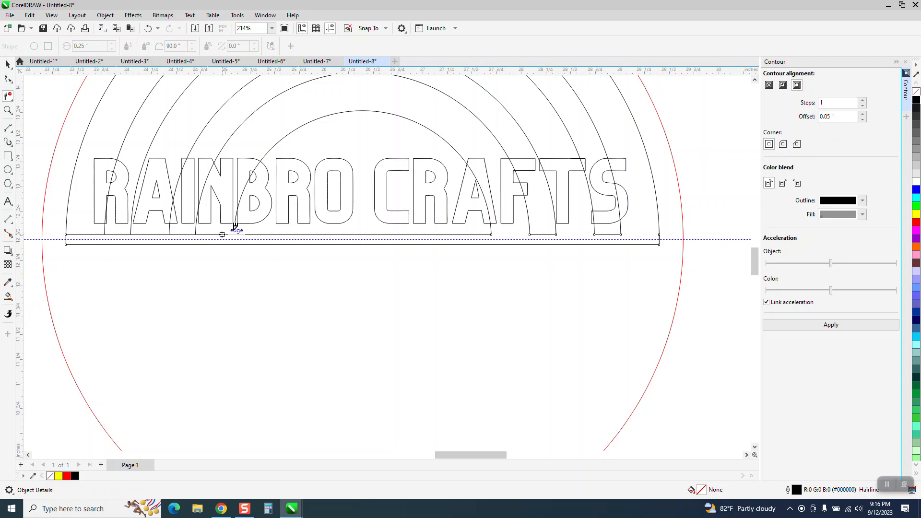
left_click(222, 234)
left_click(154, 234)
left_click(89, 235)
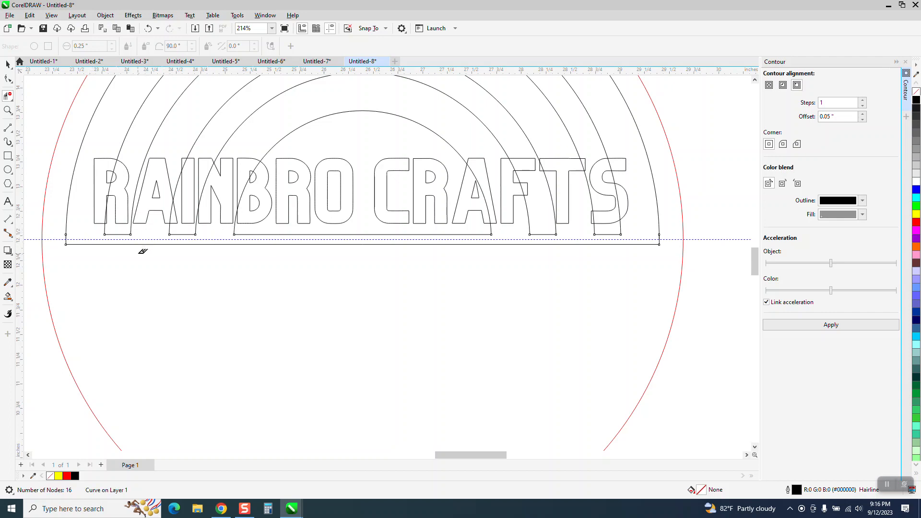
- Examine the lettering and arcs of the finished black logo beside the page as a reference
scroll(146, 281, "down", 5)
scroll(295, 302, "down", 1)
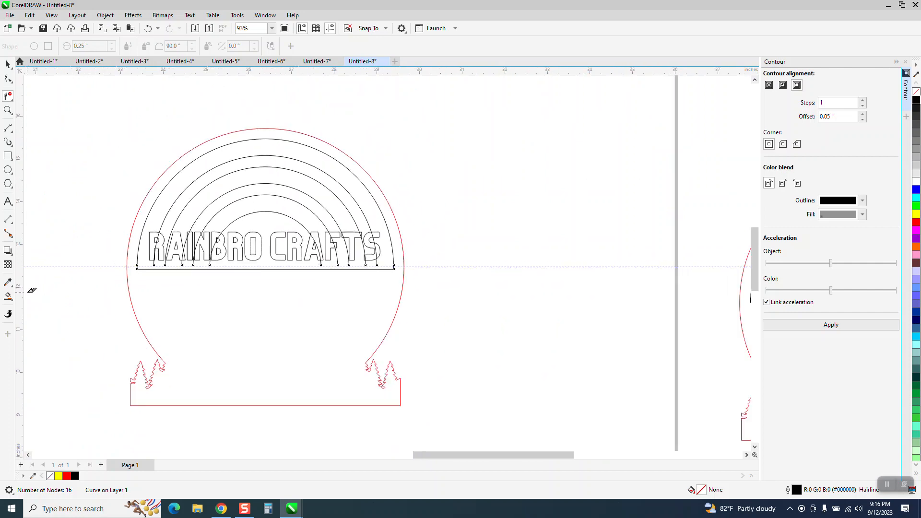
left_click(12, 305)
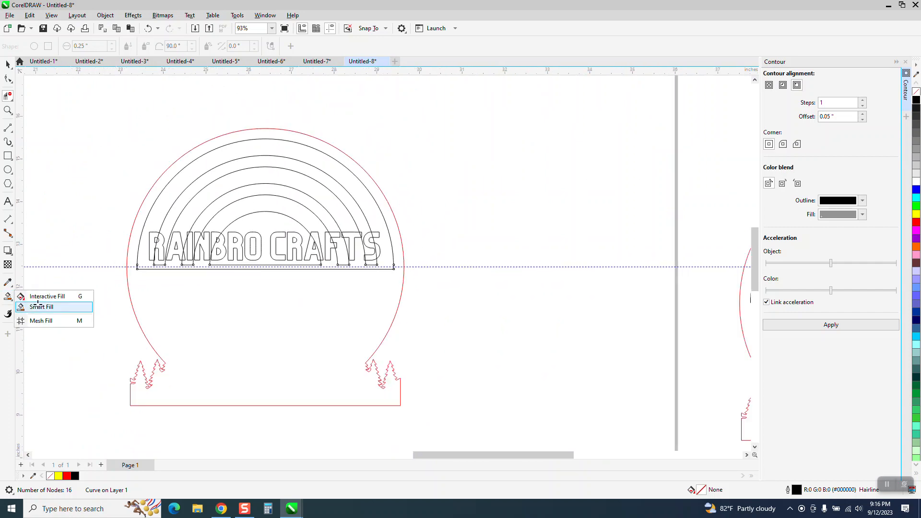
left_click(36, 307)
scroll(188, 277, "down", 3)
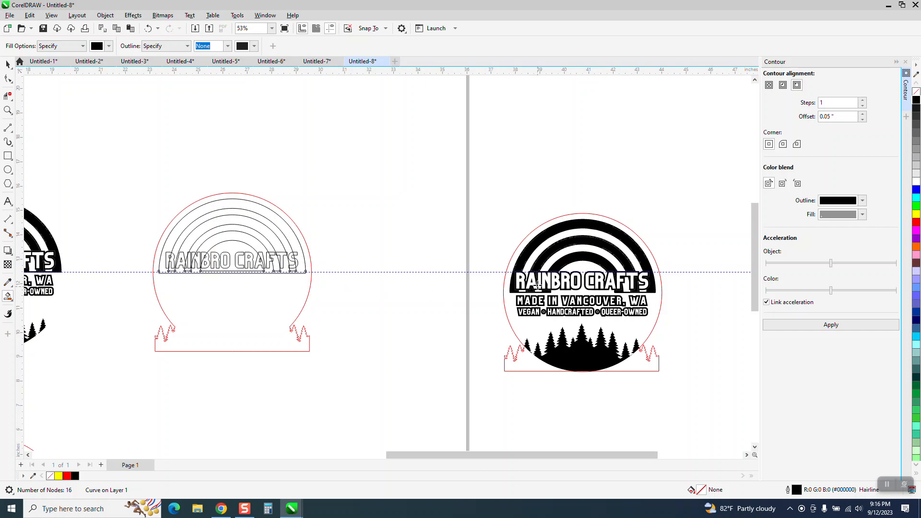
left_click(8, 111)
left_click_drag(500, 257, 752, 321)
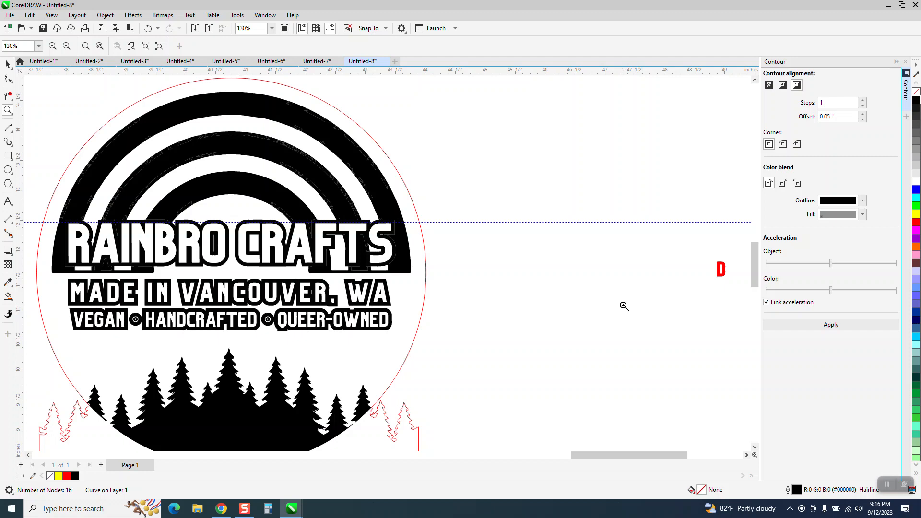
scroll(586, 253, "down", 5)
- Move the unfilled RAINBRO CRAFTS letter group 30 inches to the right, clear of the arcs
left_click(8, 68)
left_click(294, 234)
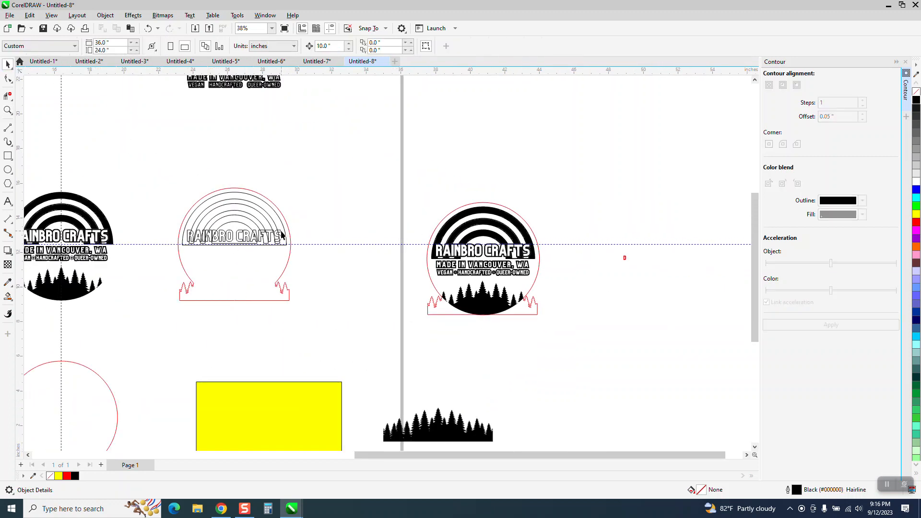
left_click(281, 231)
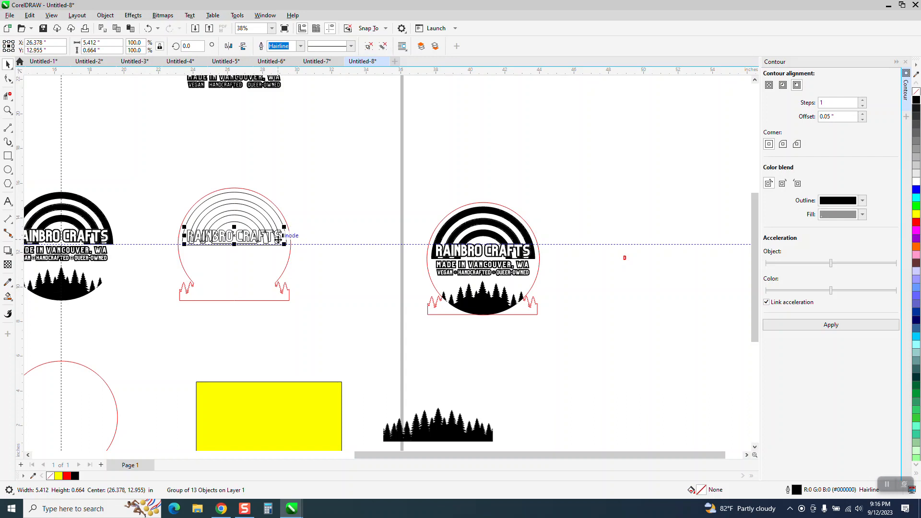
key("Right")
key("Right")
key("Right")
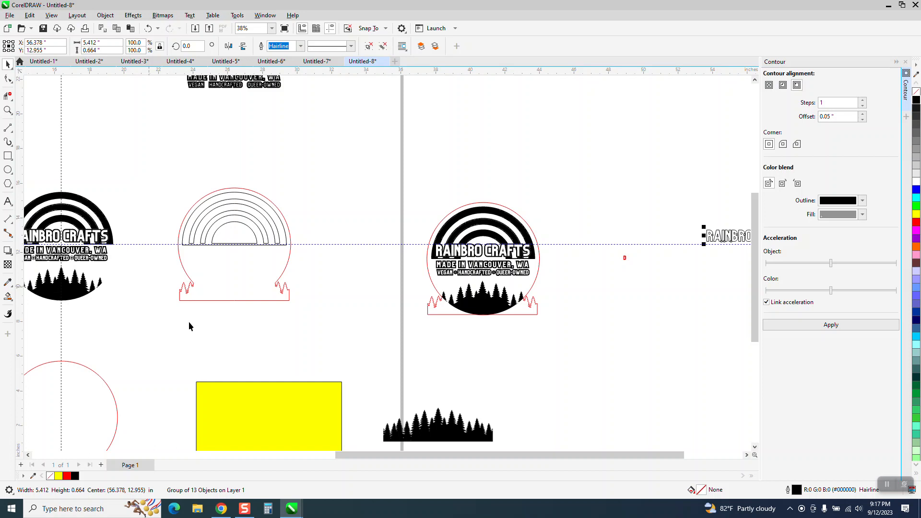
- Apply a one-step outside contour with a 0.05 inch offset to the RAINBRO CRAFTS lettering
left_click_drag(560, 455, 589, 455)
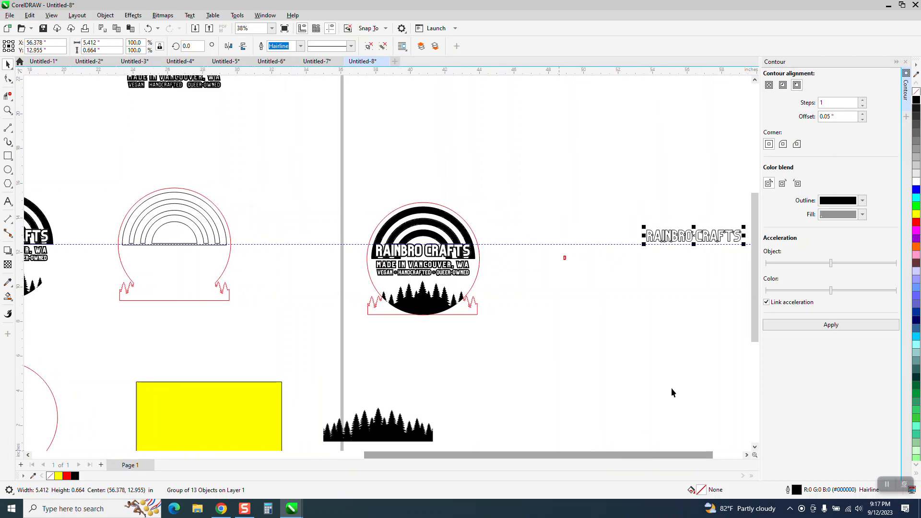
left_click(820, 328)
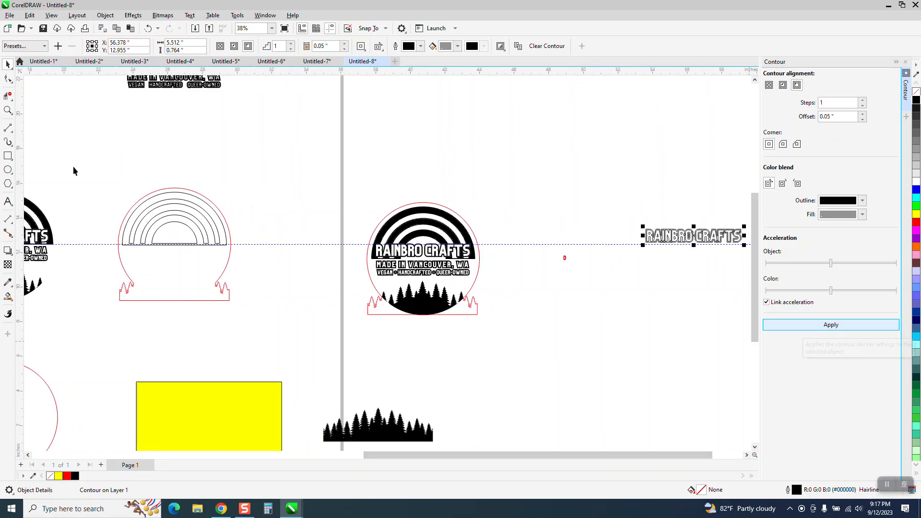
left_click(8, 111)
left_click_drag(619, 225, 722, 264)
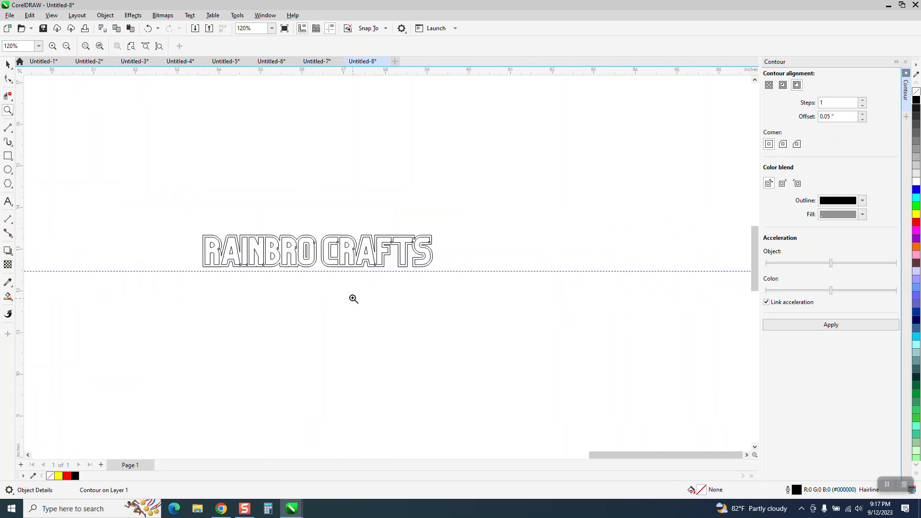
- Smart-fill the contour band around RAINBRO and the holes inside its letters with black and no outline
scroll(351, 299, "down", 1)
scroll(406, 305, "down", 1)
scroll(407, 305, "down", 1)
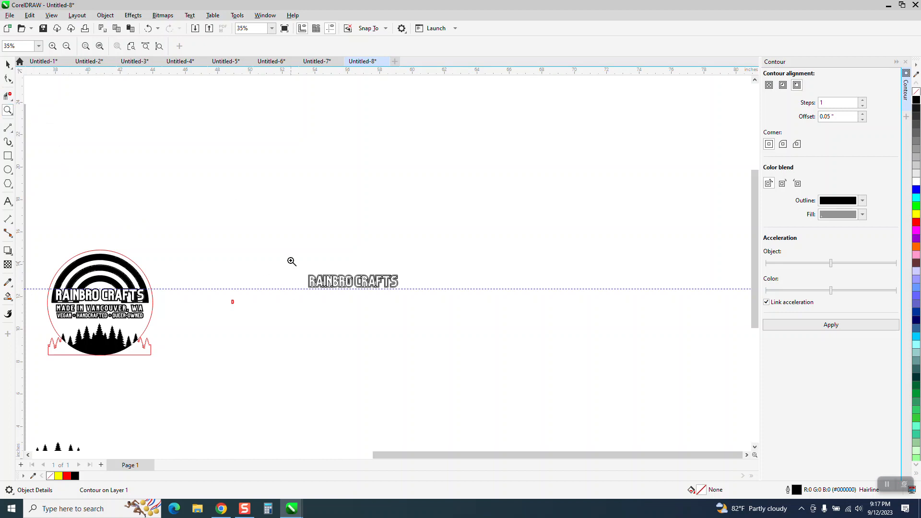
left_click_drag(290, 261, 438, 320)
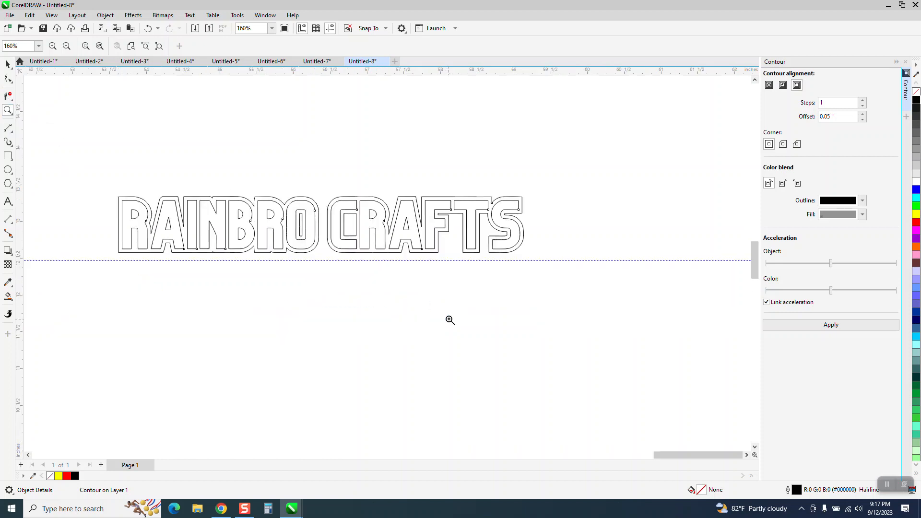
left_click(13, 299)
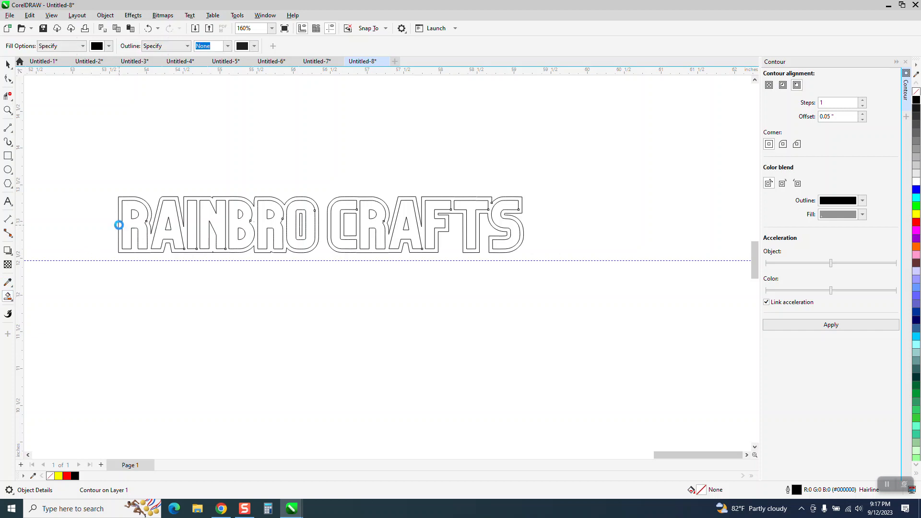
left_click(119, 225)
left_click(135, 214)
left_click(168, 226)
left_click(242, 233)
left_click(241, 215)
left_click(272, 215)
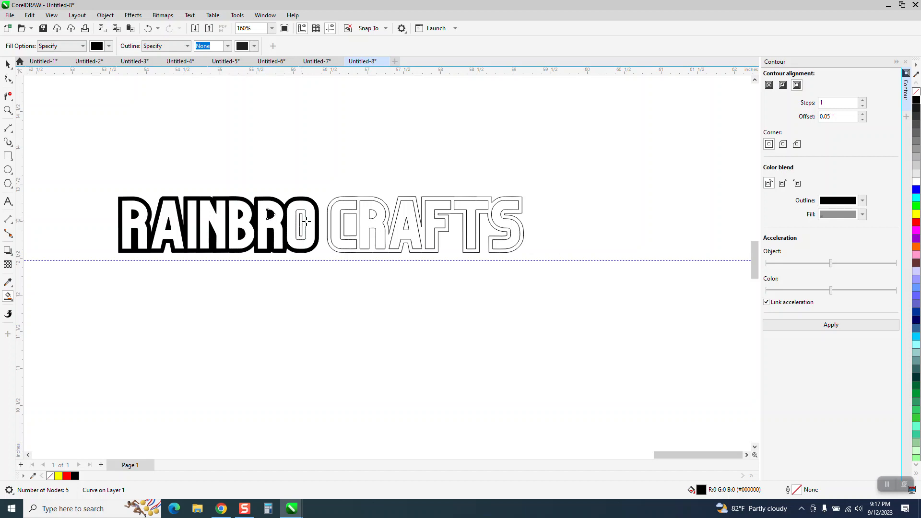
left_click(300, 221)
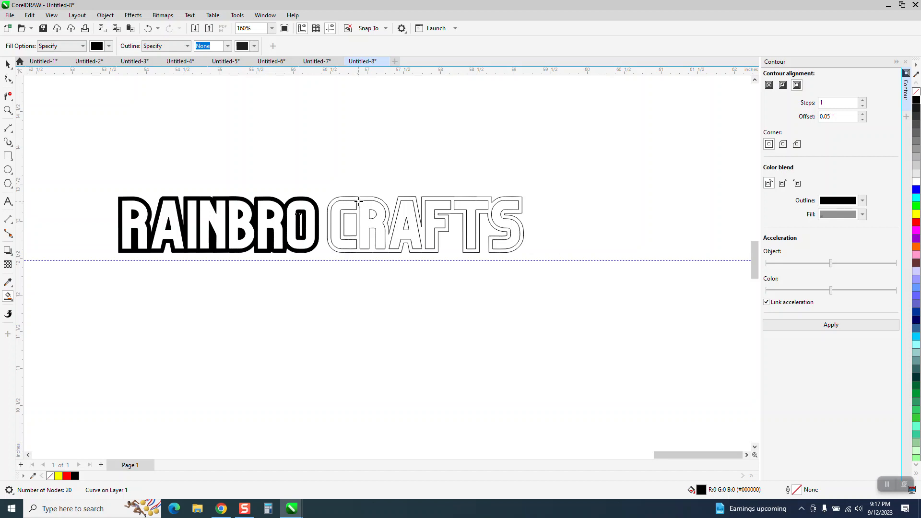
- Smart-fill the contour band around CRAFTS and the holes in its R and A with black and no outline
left_click(359, 201)
left_click(374, 214)
left_click(405, 224)
- Group the black-backed RAINBRO CRAFTS lettering with its fills into one object
left_click(8, 64)
left_click_drag(91, 146, 546, 319)
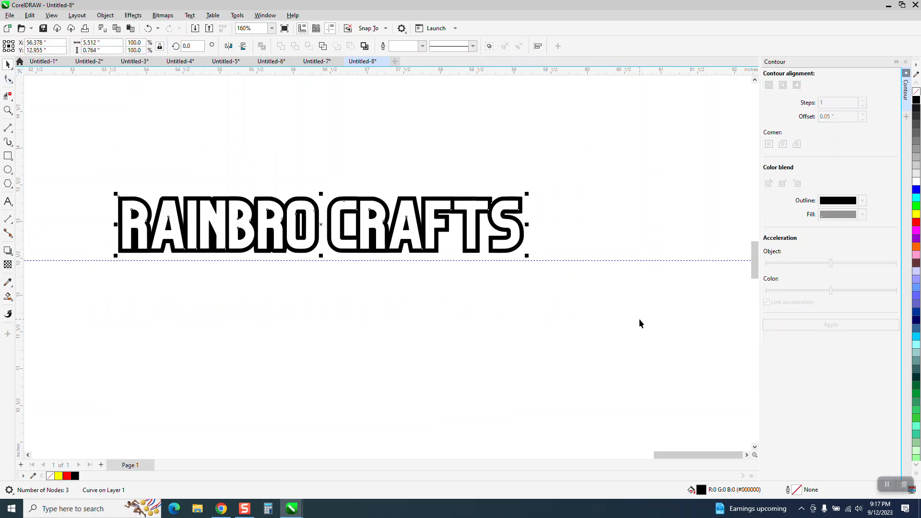
key("ctrl+g")
key("Left")
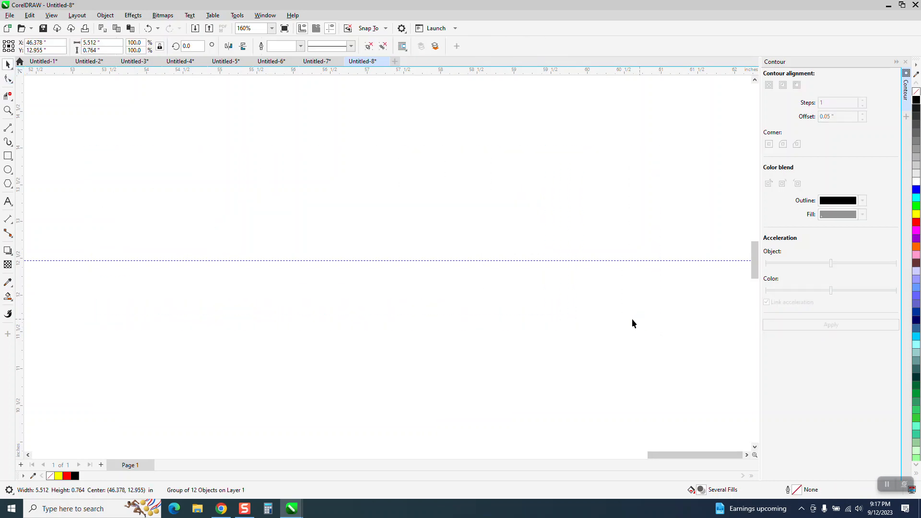
scroll(632, 319, "down", 5)
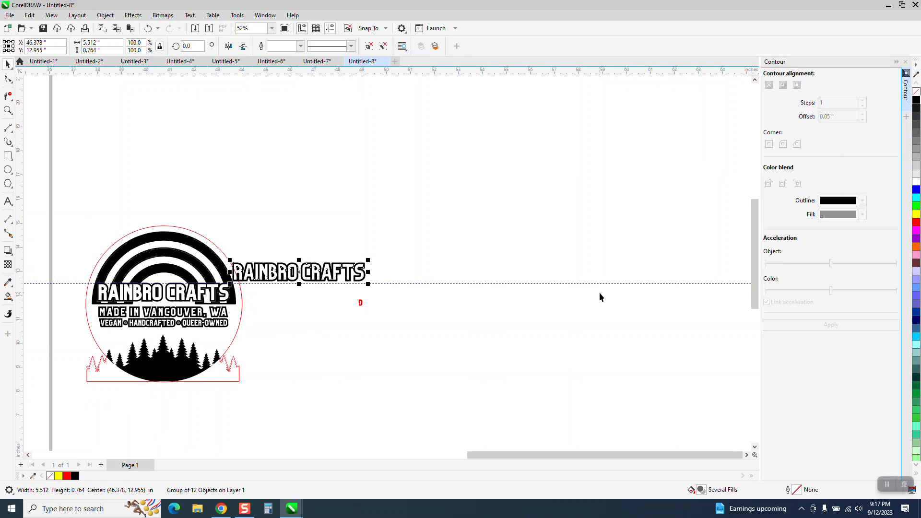
key("Left")
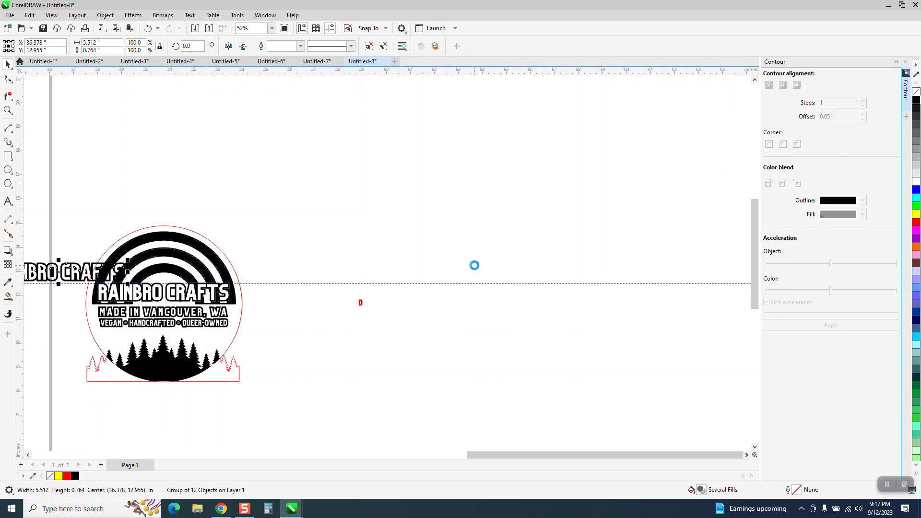
key("Right")
key("Right")
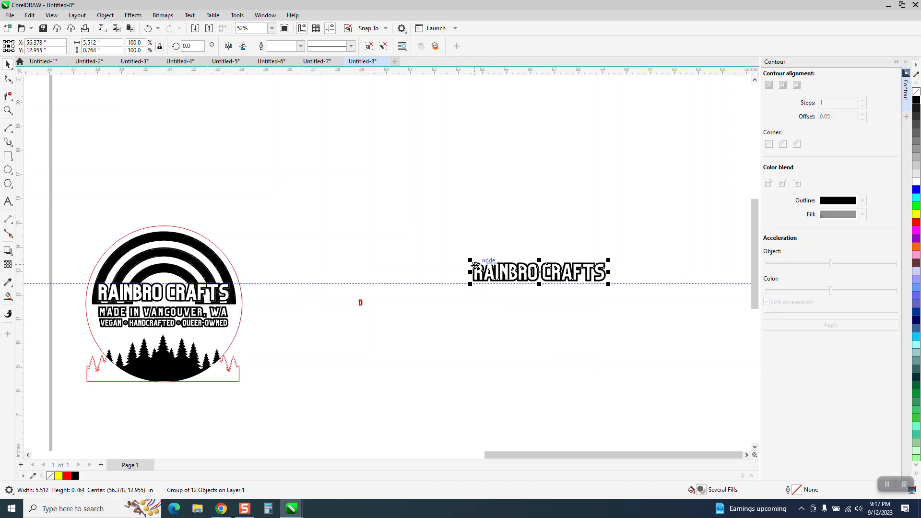
- Move the RAINBRO CRAFTS lettering group 30 inches to the left, back over the outlined arcs
scroll(353, 298, "down", 2)
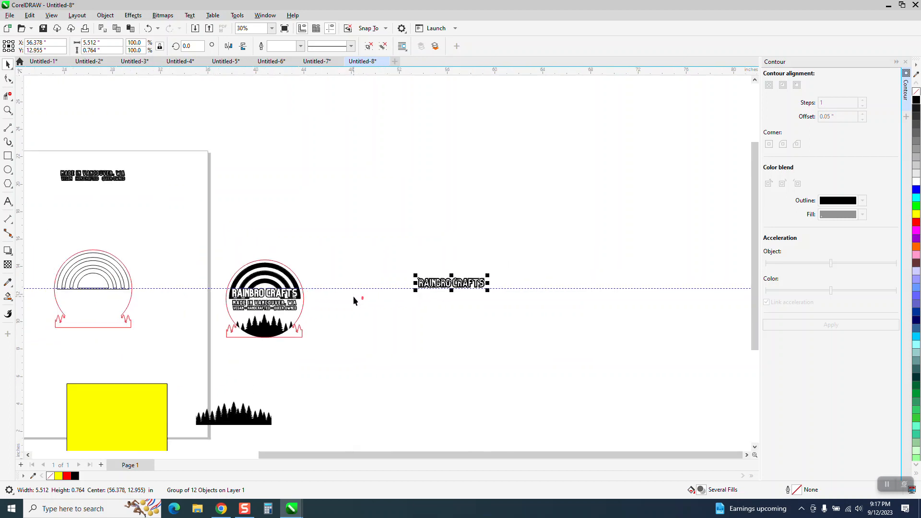
key("Left")
key("Left")
key("Left")
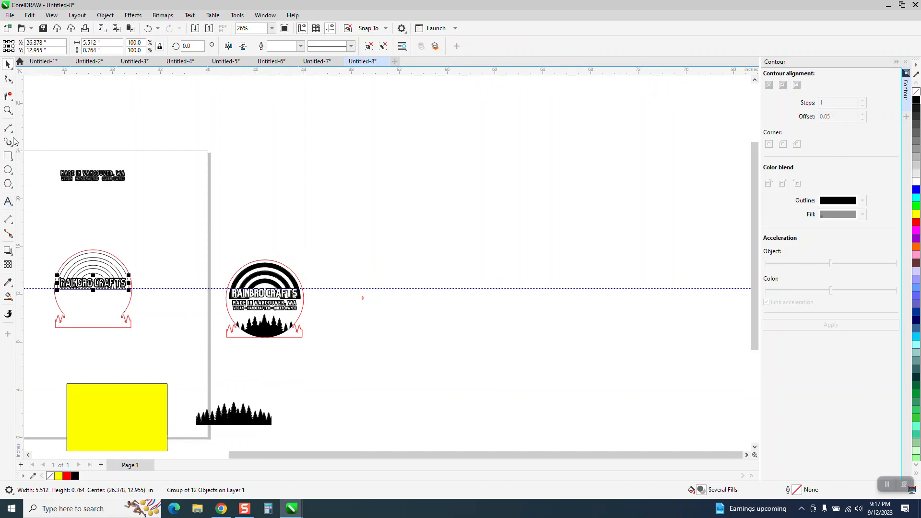
- Smart-fill the three arc bands with their base bar and the gap between F and T with black and no outline
left_click(8, 110)
left_click_drag(41, 242, 175, 349)
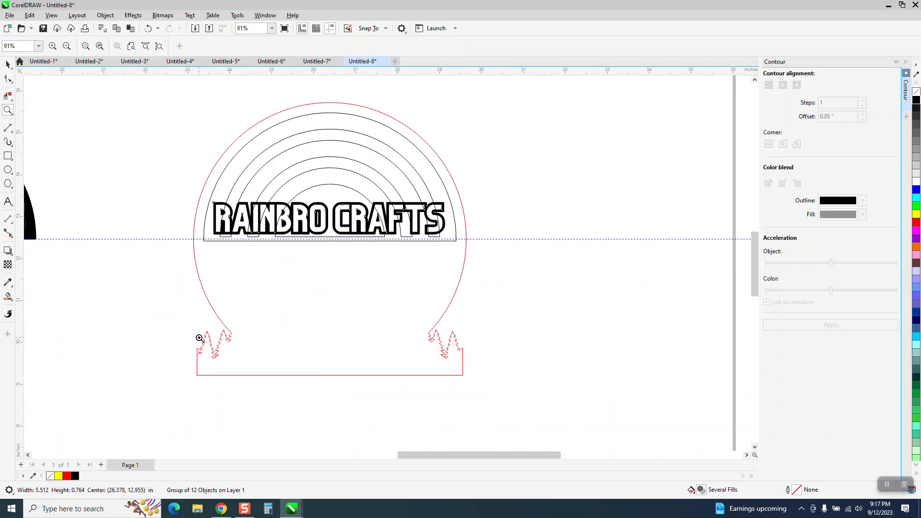
scroll(222, 285, "down", 1)
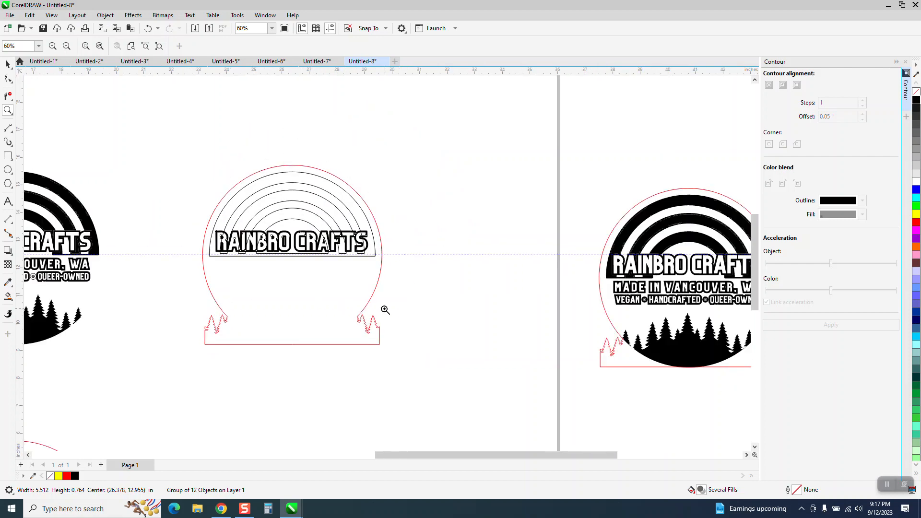
left_click_drag(184, 171, 432, 311)
left_click(13, 297)
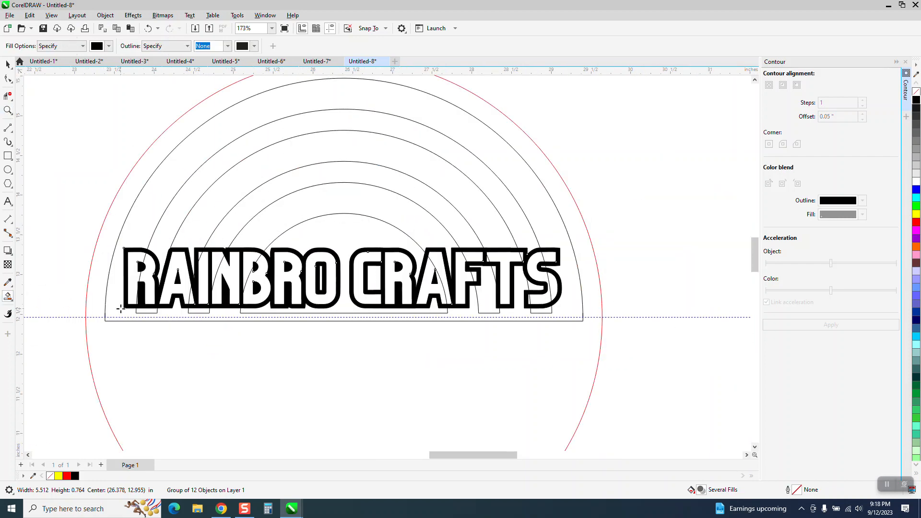
left_click(120, 309)
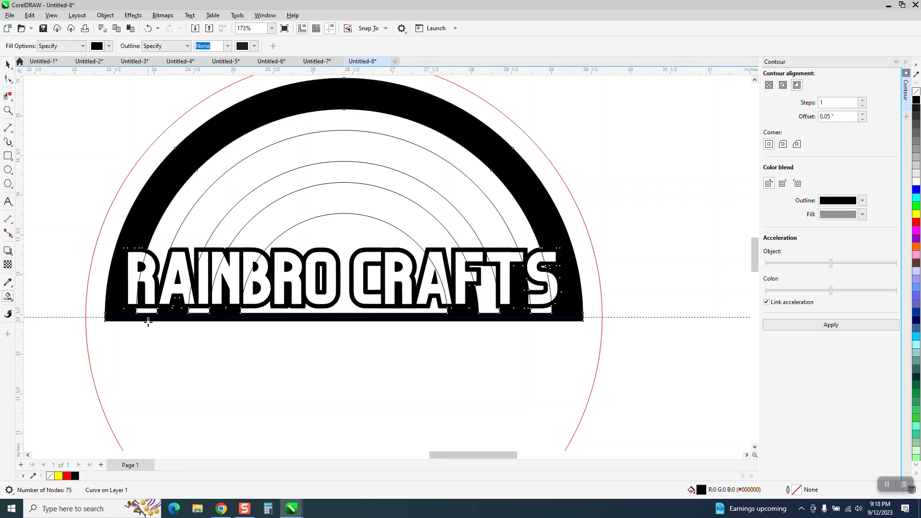
left_click(202, 223)
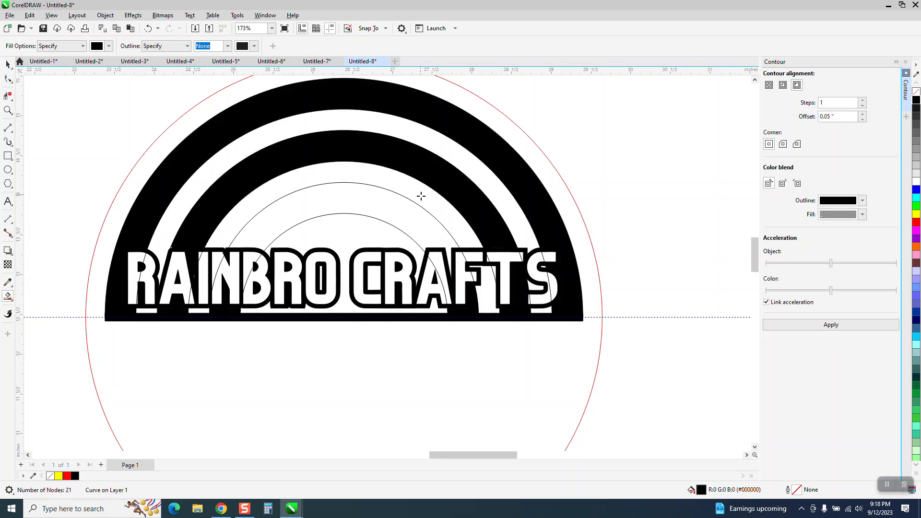
left_click(391, 217)
left_click(489, 293)
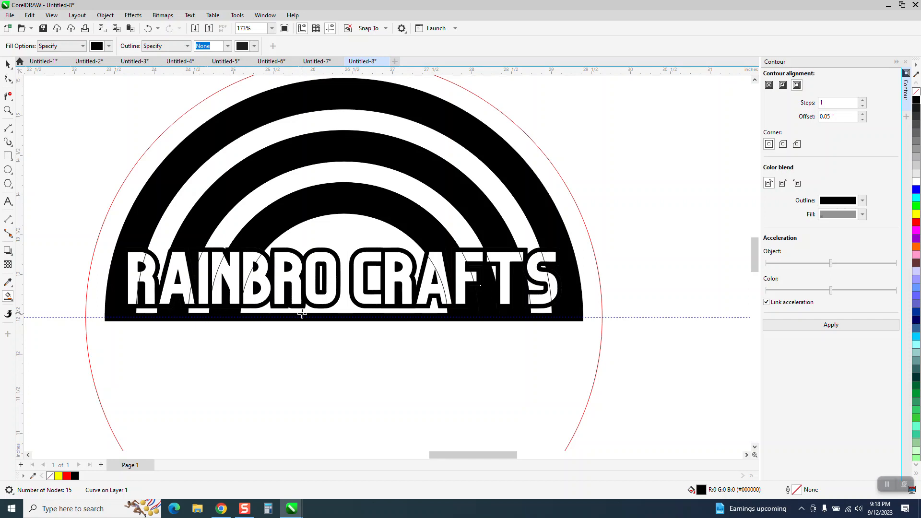
- Remove the outlines from all the arc and RAINBRO CRAFTS lettering objects inside the red cut outline
left_click(8, 65)
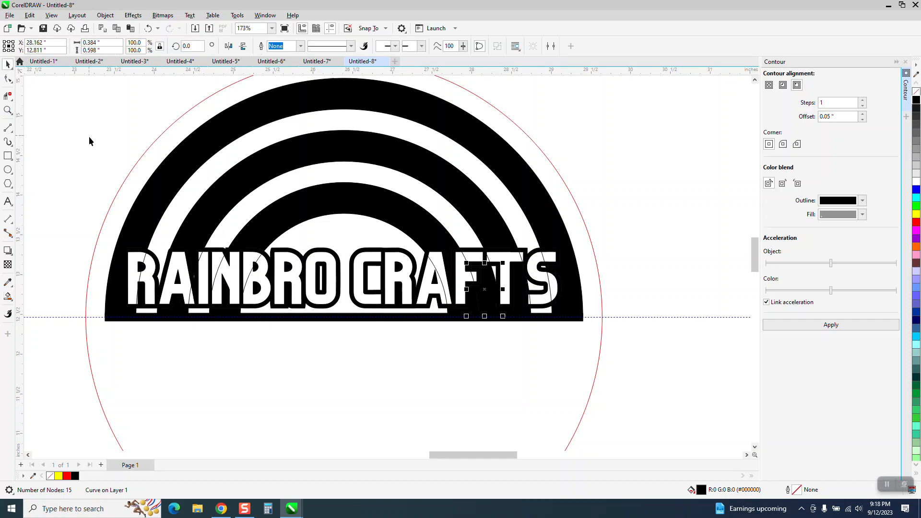
scroll(91, 139, "down", 2)
left_click_drag(67, 113, 413, 276)
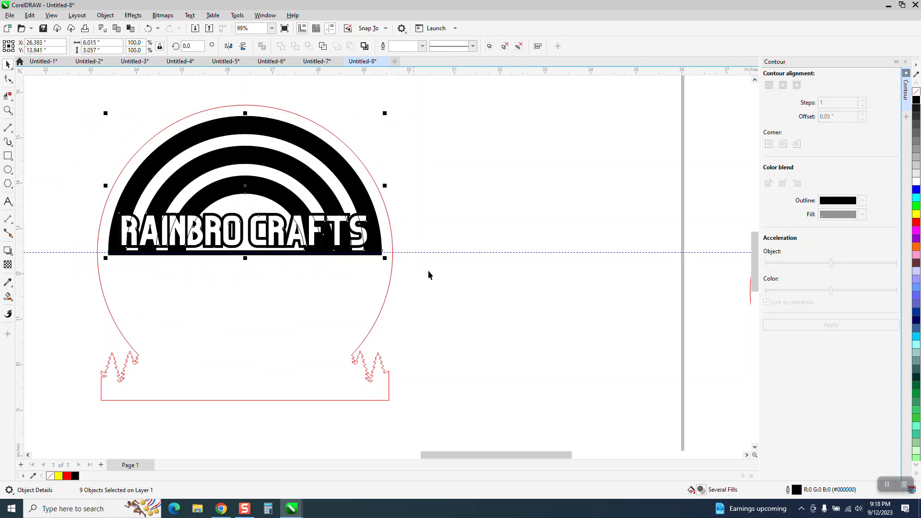
right_click(916, 93)
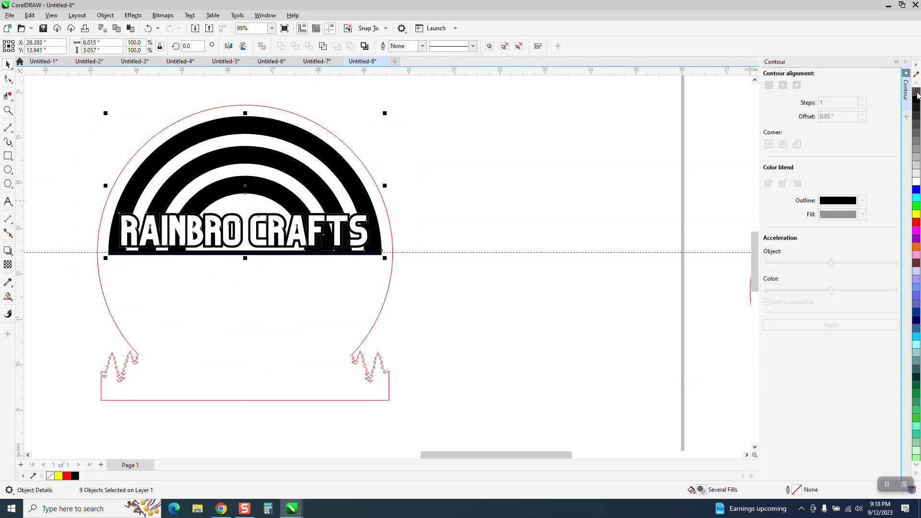
- Move the MADE IN VANCOUVER, WA and VEGAN HANDCRAFTED QUEER-OWNED text group directly beneath the base bar
scroll(527, 234, "down", 3)
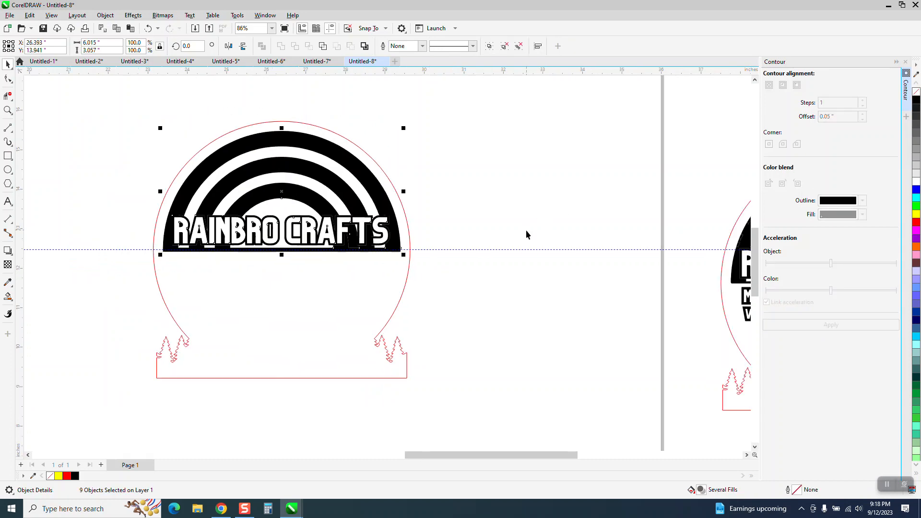
left_click_drag(455, 98, 479, 274)
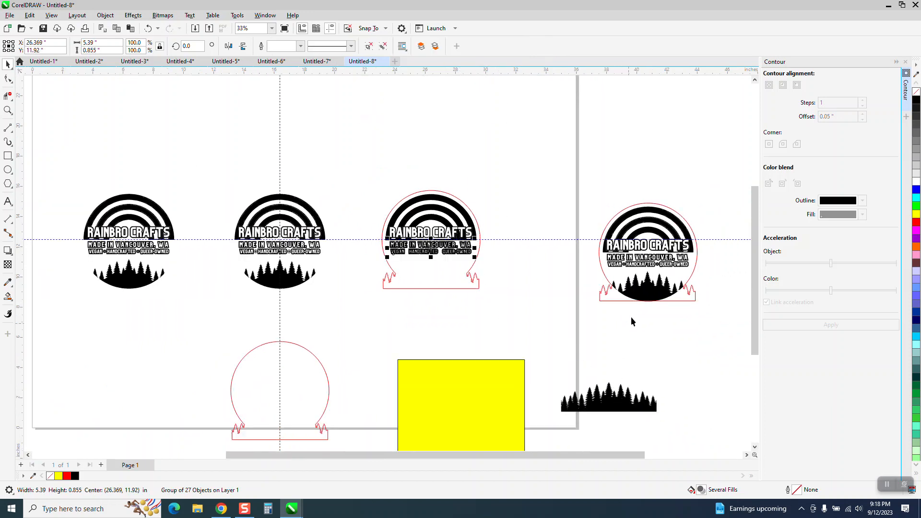
left_click(648, 294)
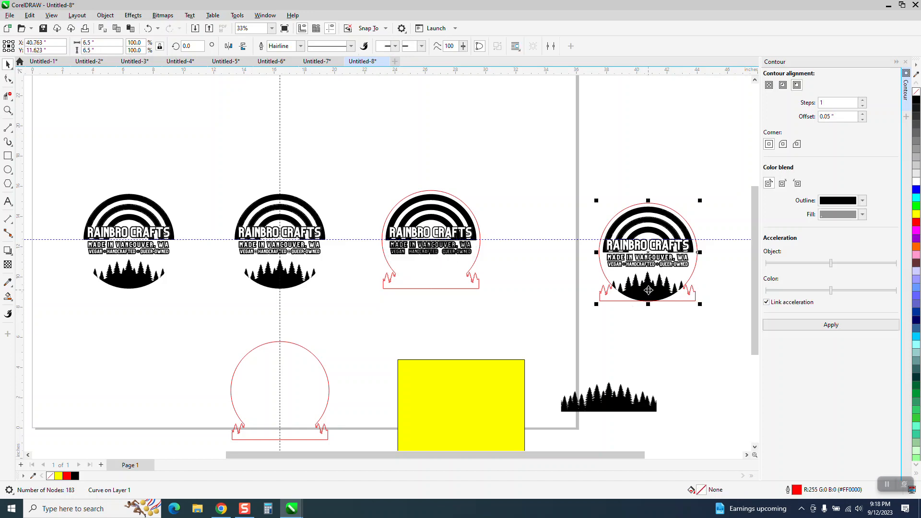
key("shift+Left")
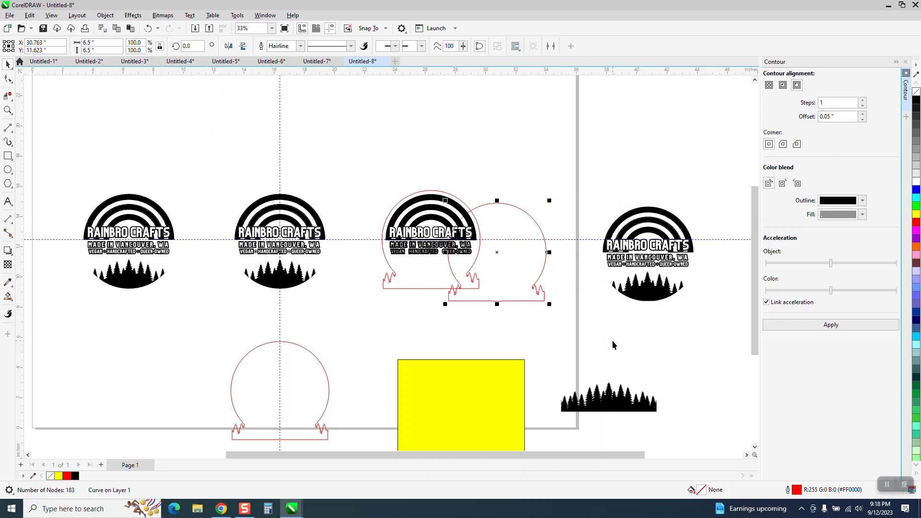
key("shift+Right")
- Examine the original logo beside the page up close, checking the arc edges where they meet the RAINBRO lettering
left_click(7, 110)
left_click_drag(388, 201, 514, 311)
right_click(350, 318)
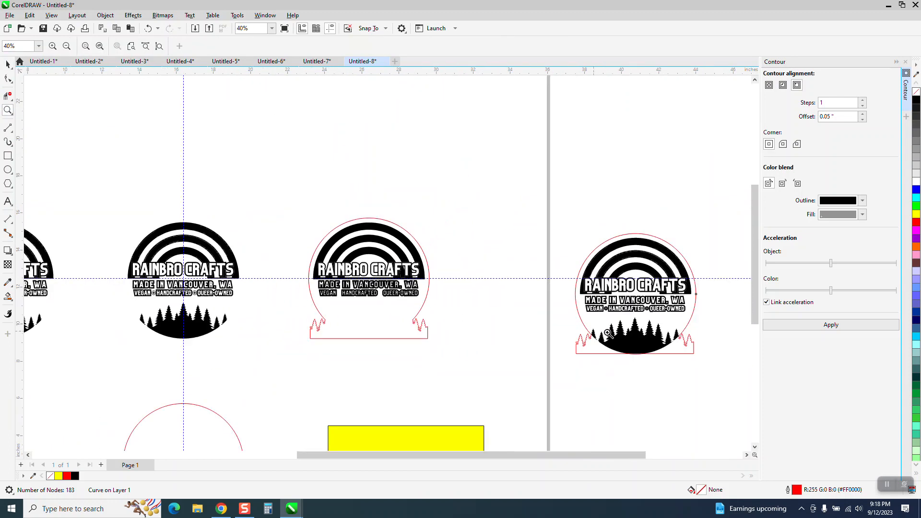
left_click_drag(583, 274, 644, 313)
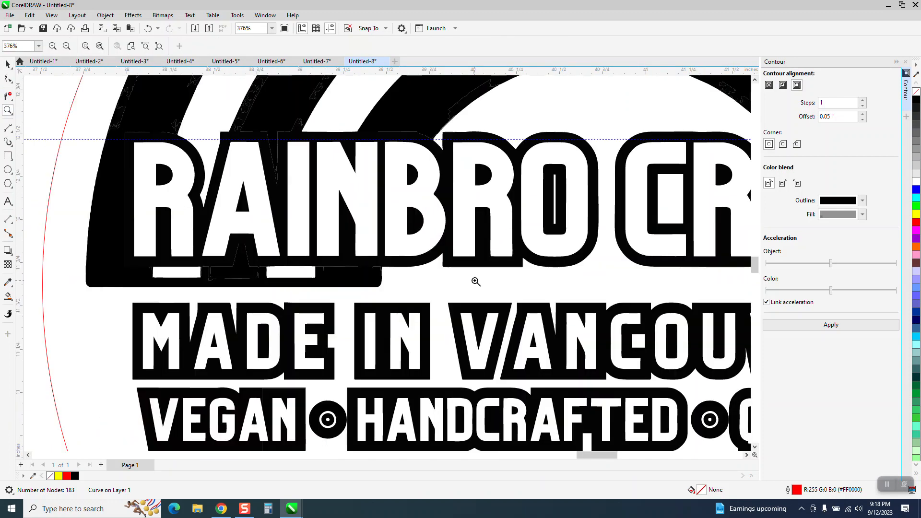
right_click(428, 326)
left_click_drag(379, 154, 442, 225)
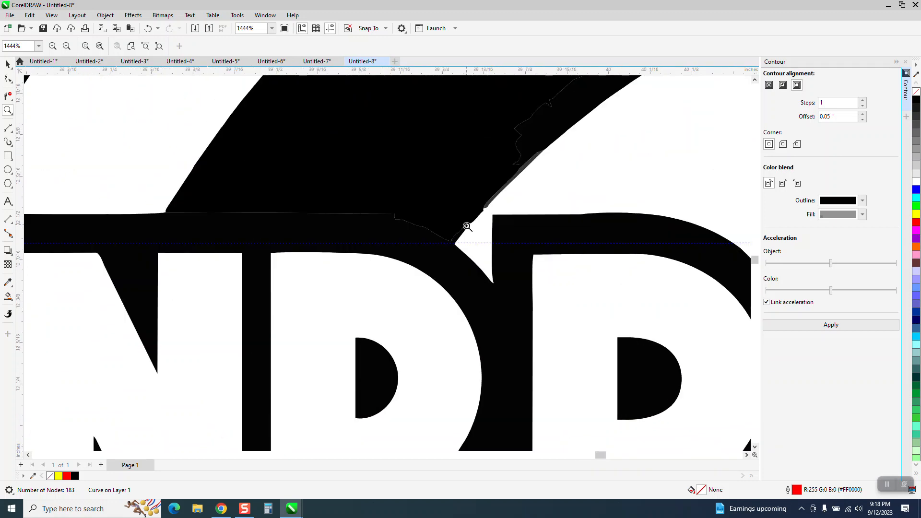
left_click_drag(509, 144, 538, 243)
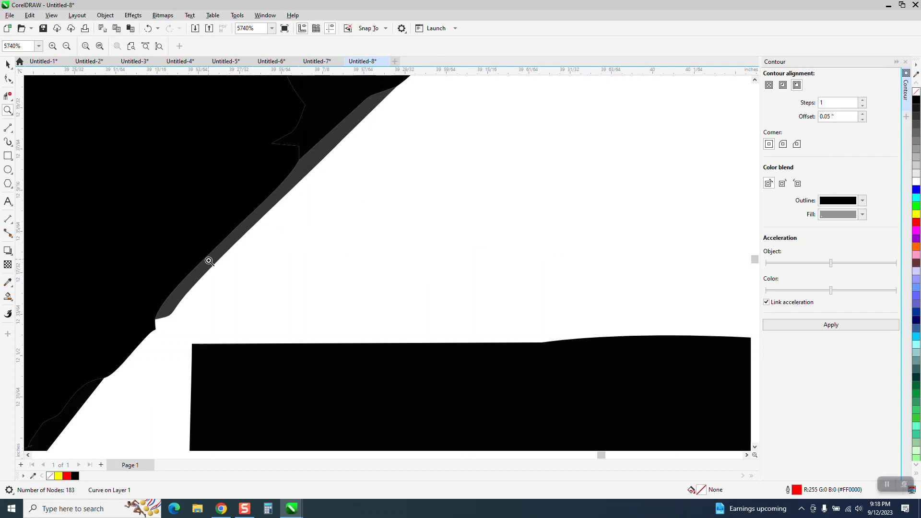
right_click(370, 206)
right_click(367, 283)
right_click(366, 286)
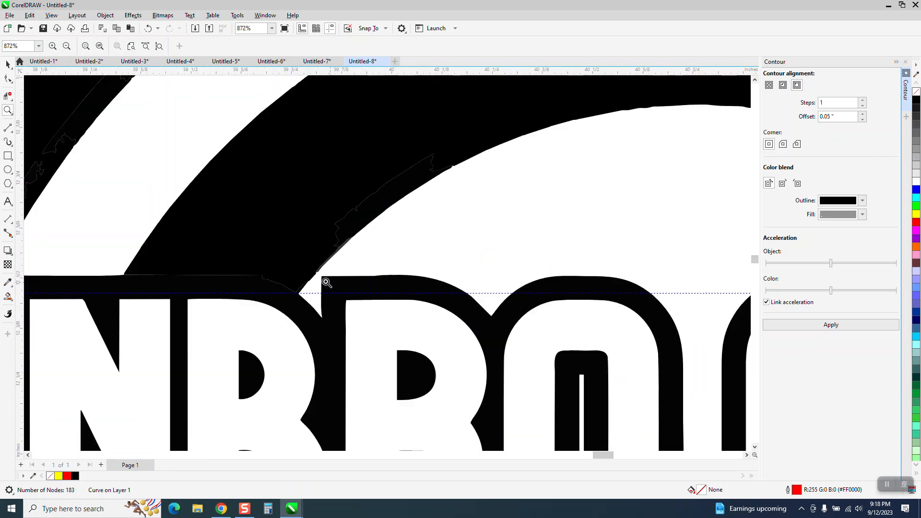
right_click(321, 278)
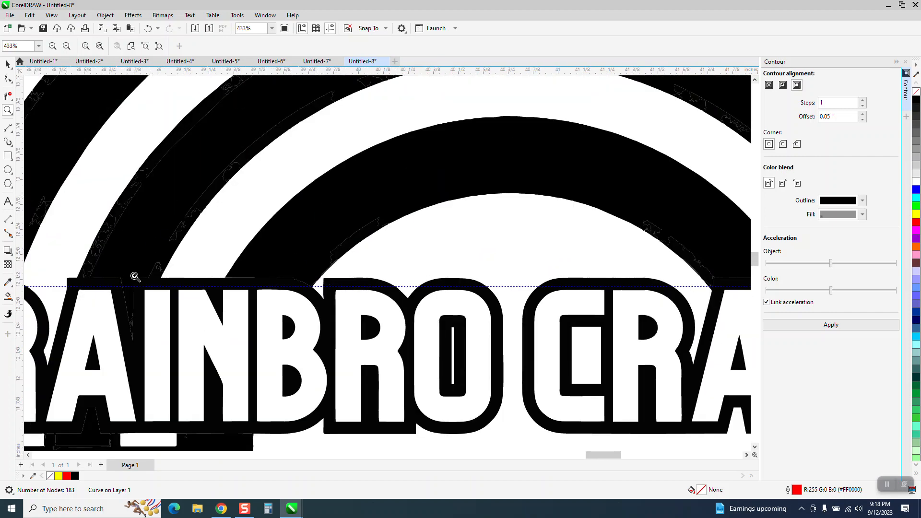
left_click_drag(115, 199, 215, 308)
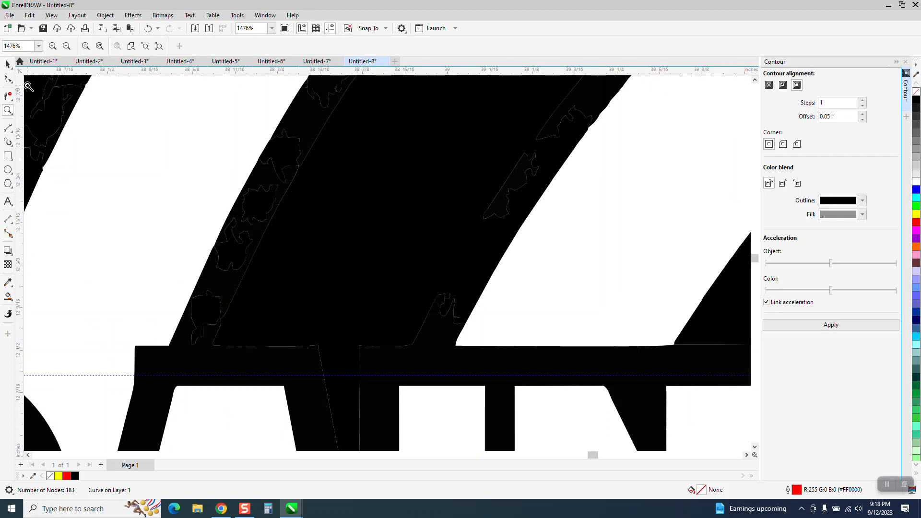
left_click(8, 79)
left_click(8, 64)
left_click(294, 191)
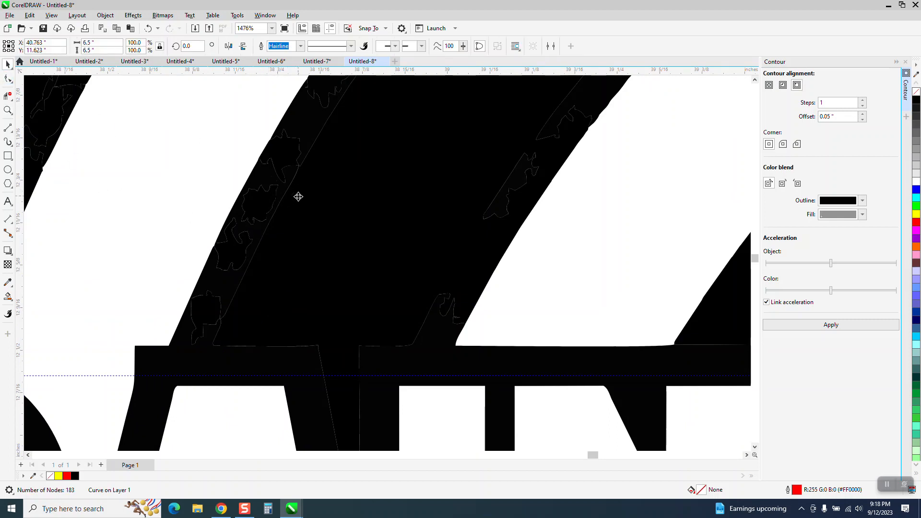
- Examine the original logo's arc edges up close in Wireframe view, and return the display to Enhanced view
scroll(298, 197, "down", 10)
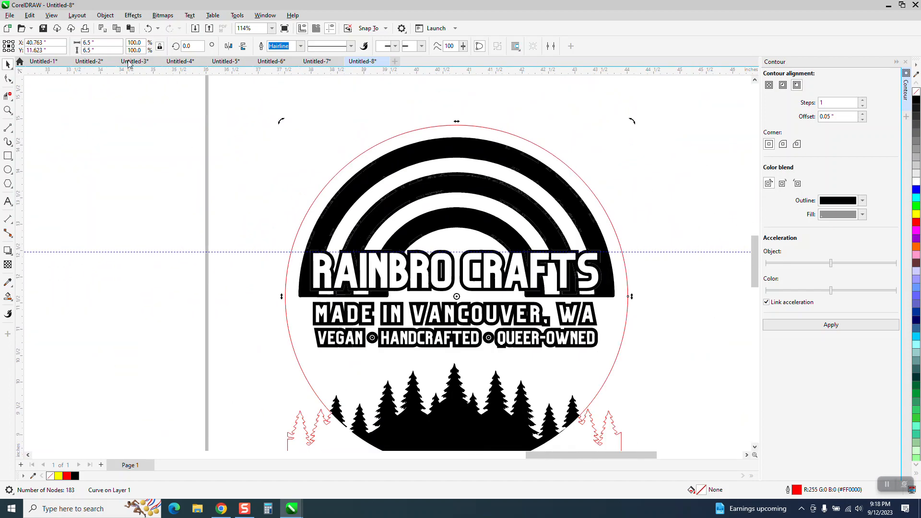
left_click(50, 16)
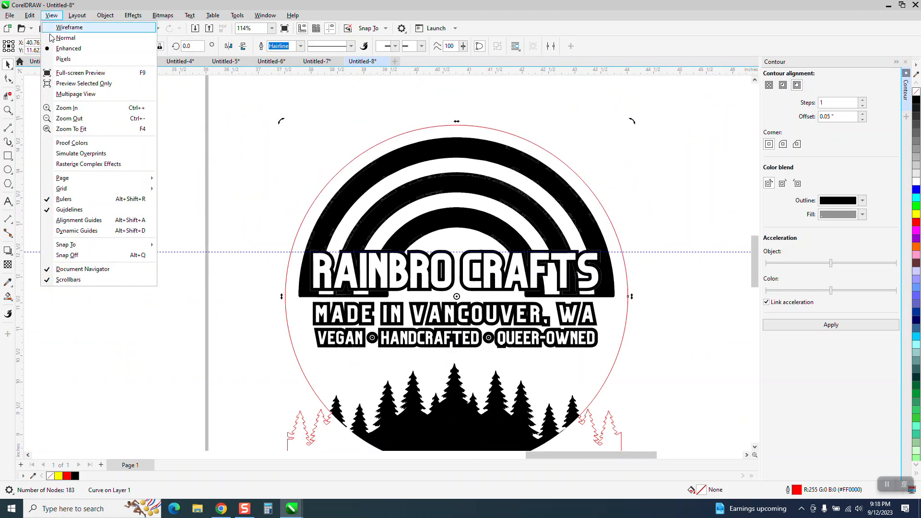
left_click(69, 27)
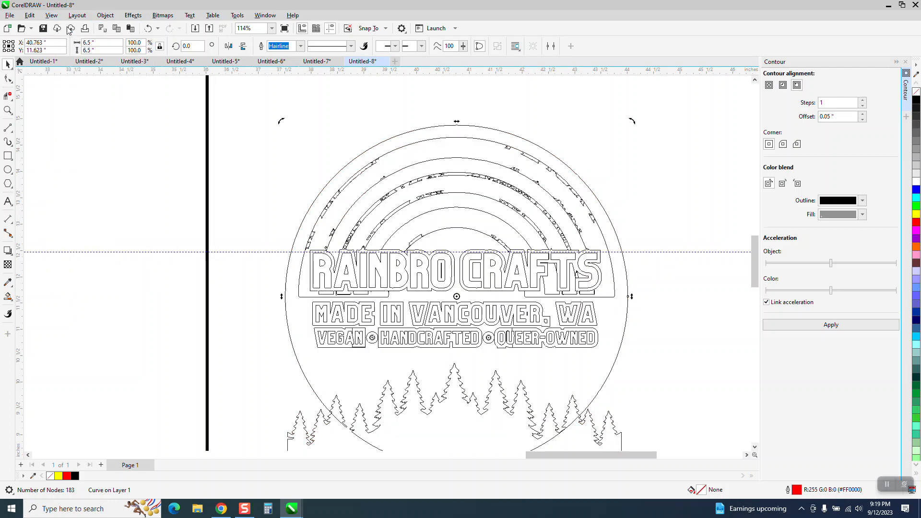
left_click(8, 110)
left_click_drag(349, 148, 523, 258)
scroll(434, 238, "down", 6)
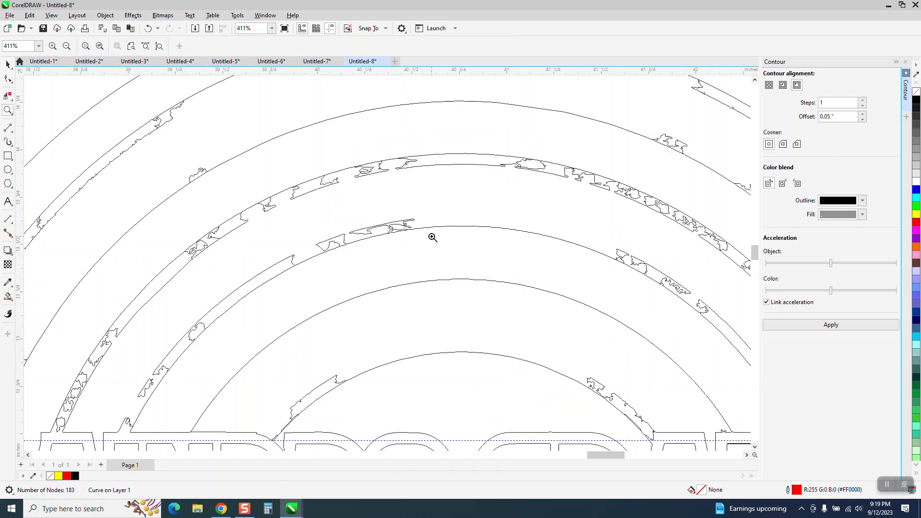
scroll(428, 238, "down", 5)
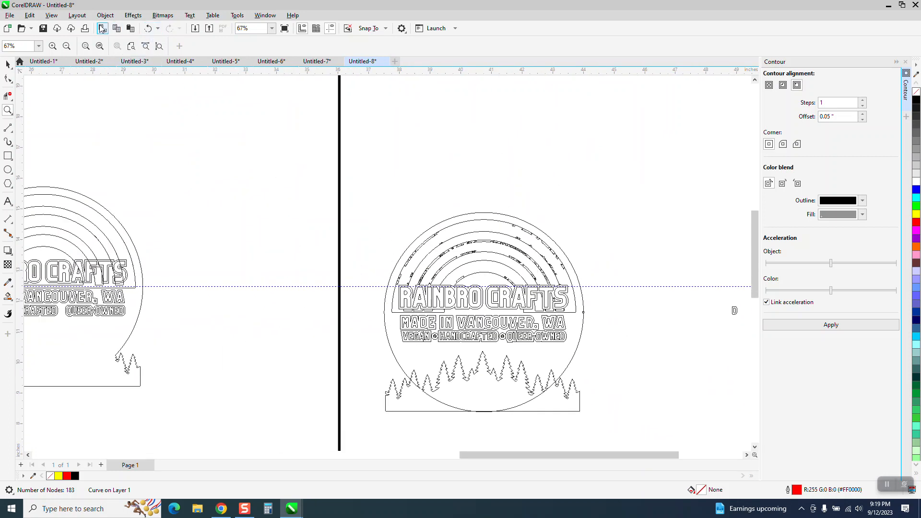
left_click(51, 15)
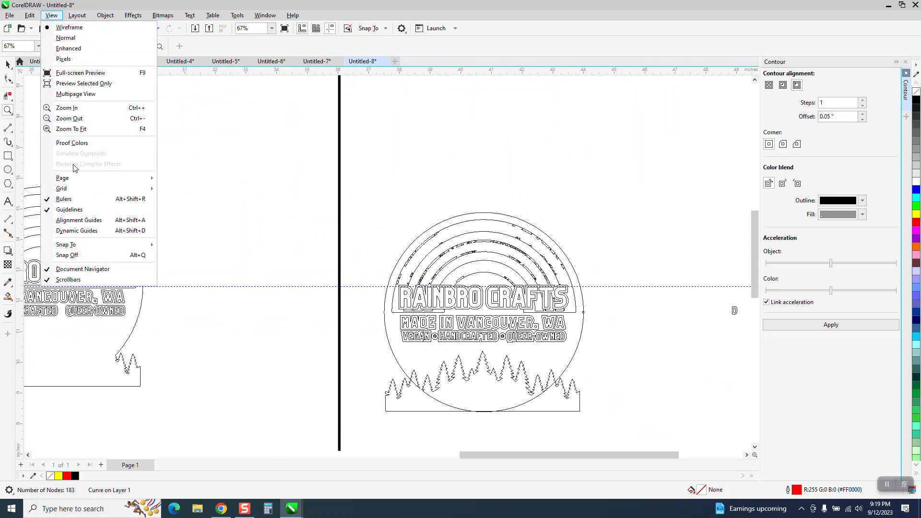
left_click(69, 49)
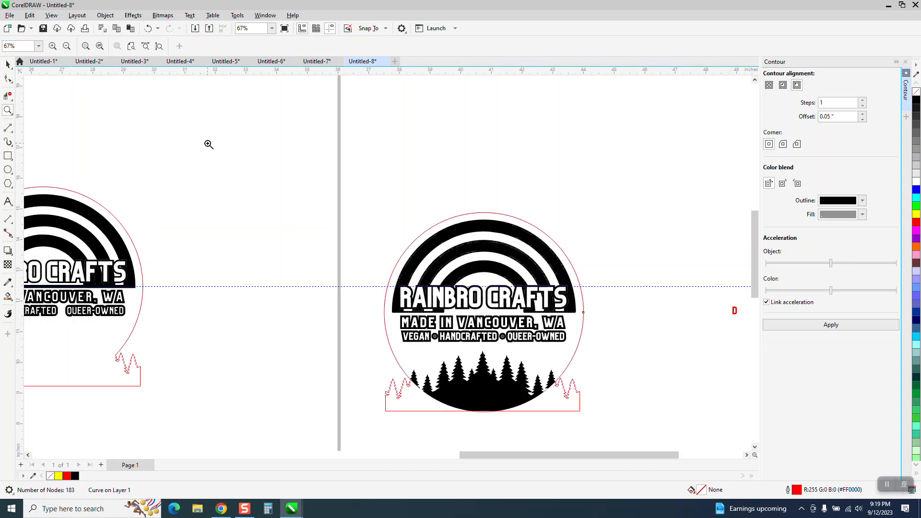
- Examine the rebuilt logo inside the red cut outline up close, checking the CRAFTS lettering where it overlaps the arcs and base bar
scroll(350, 204, "down", 2)
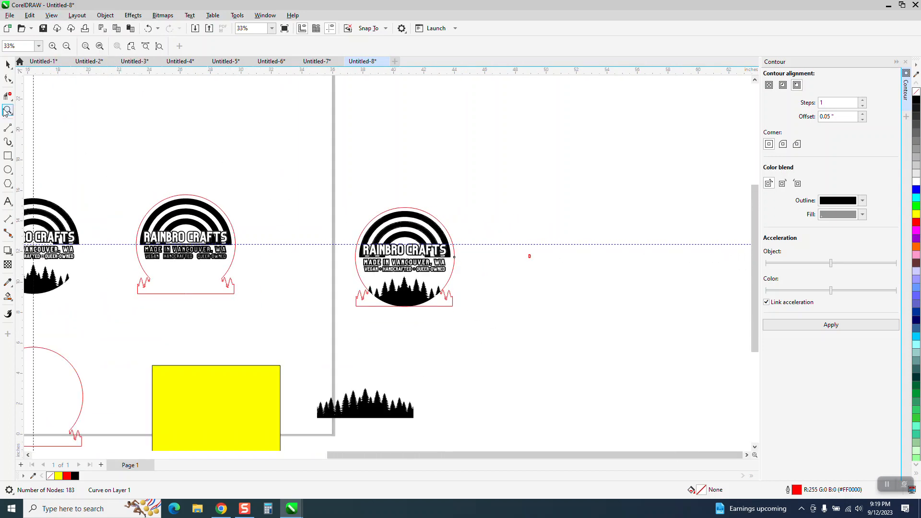
left_click_drag(71, 190, 242, 300)
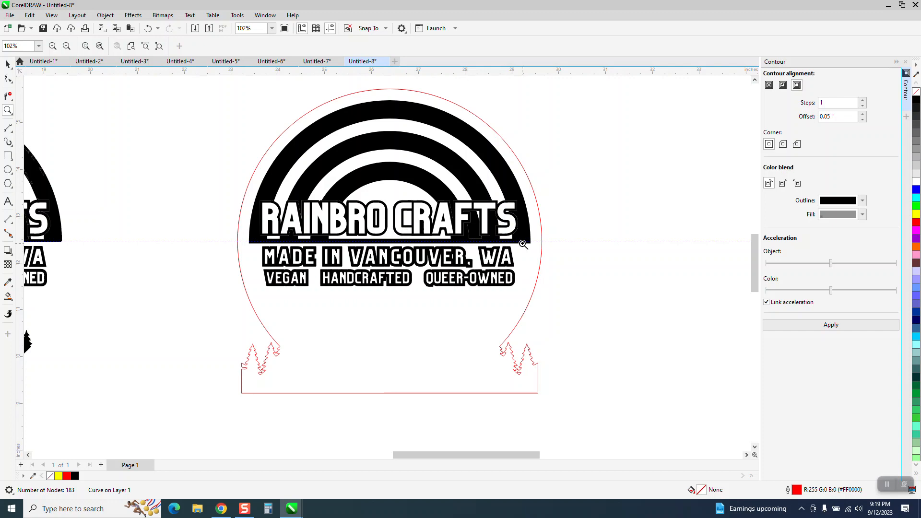
scroll(446, 263, "down", 1)
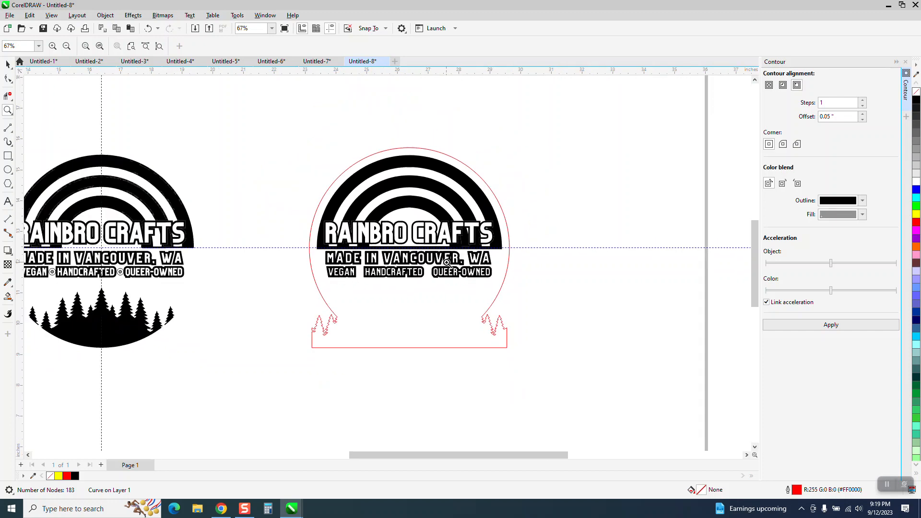
left_click_drag(442, 207, 515, 279)
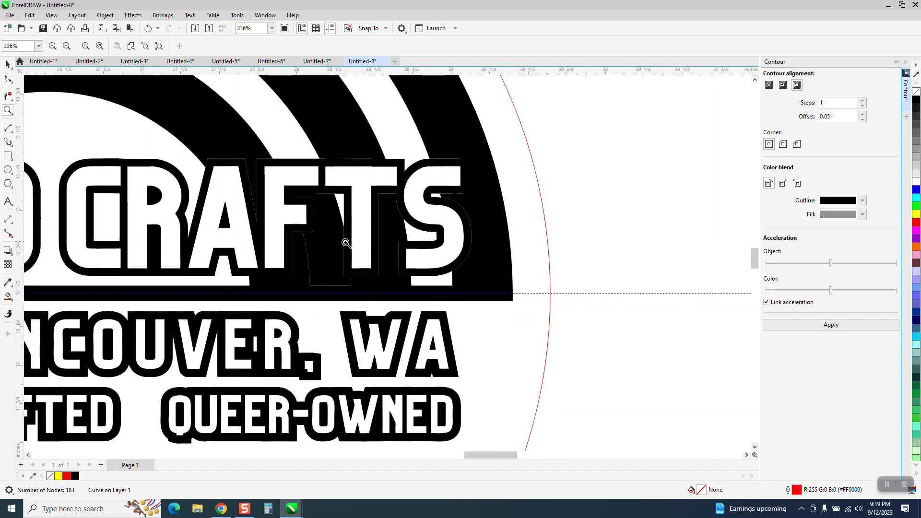
scroll(346, 235, "down", 1)
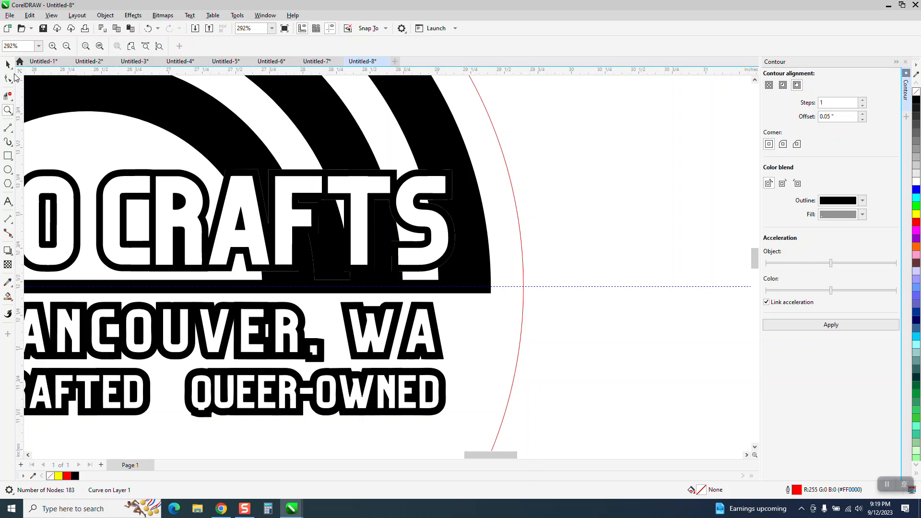
scroll(109, 148, "down", 3)
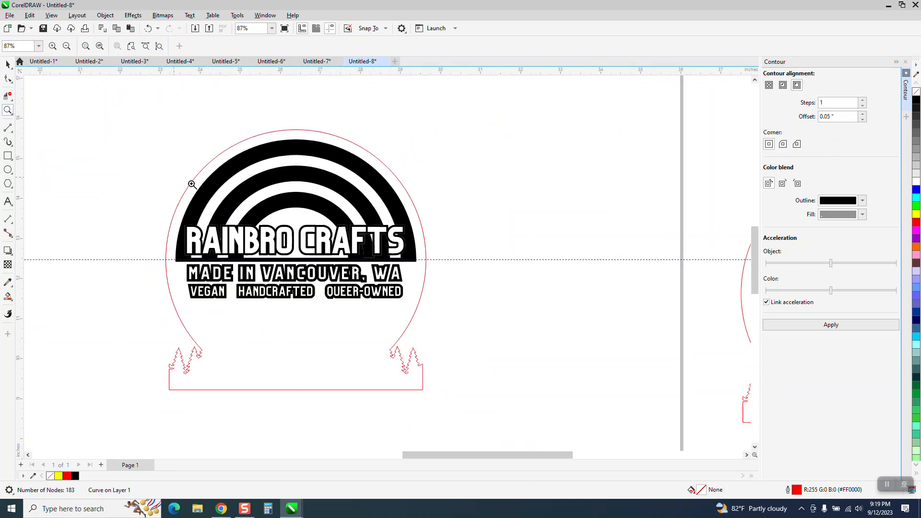
left_click_drag(293, 239, 415, 286)
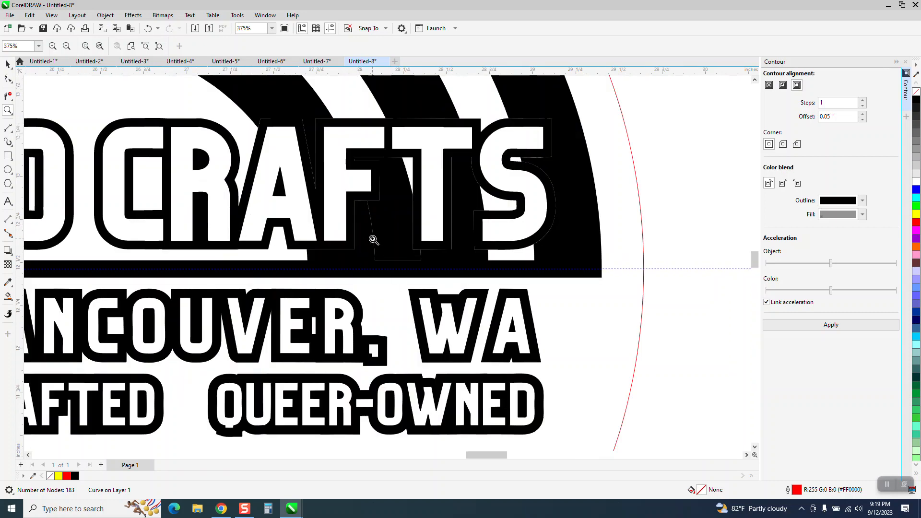
left_click(8, 65)
scroll(345, 249, "down", 4)
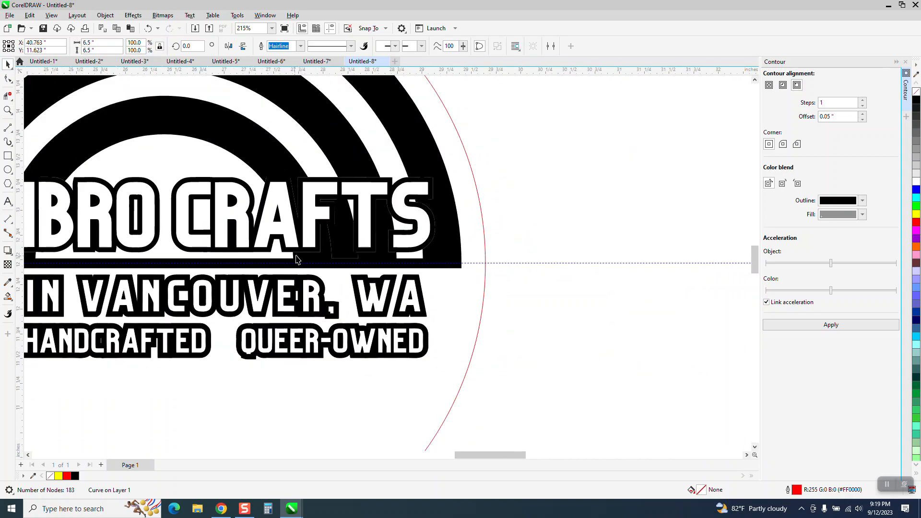
- Shift the middle arc, the outer arc with its base bar, and the inner arc 10 inches right, out of the red cut outline
left_click(339, 192)
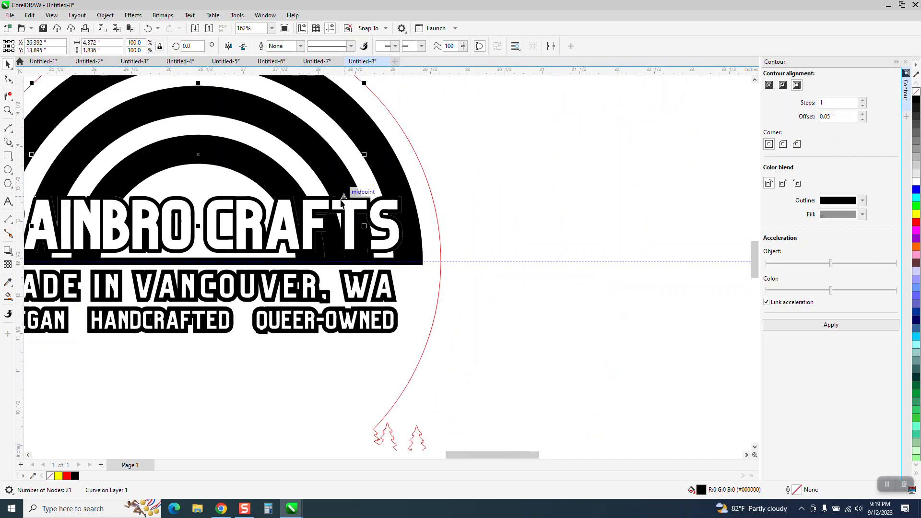
key("Right")
left_click(390, 190)
key("Right")
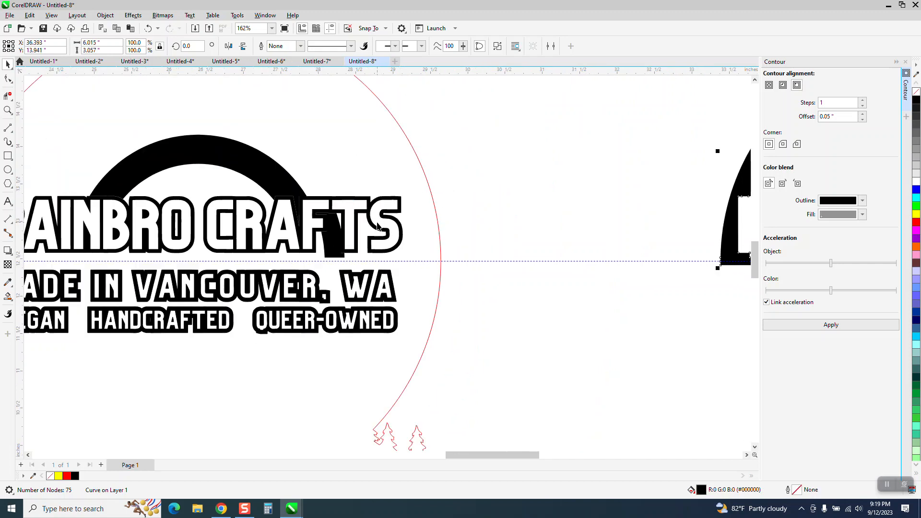
left_click(287, 192)
key("Right")
scroll(283, 247, "down", 3)
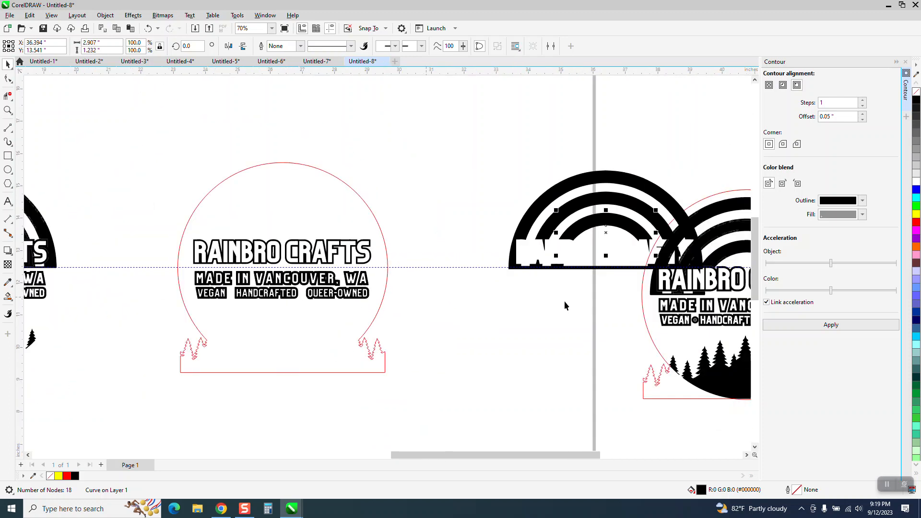
- Shift the outer, inner and middle arcs 10 inches back left into the red cut outline and deselect them
left_click(565, 190)
key("Left")
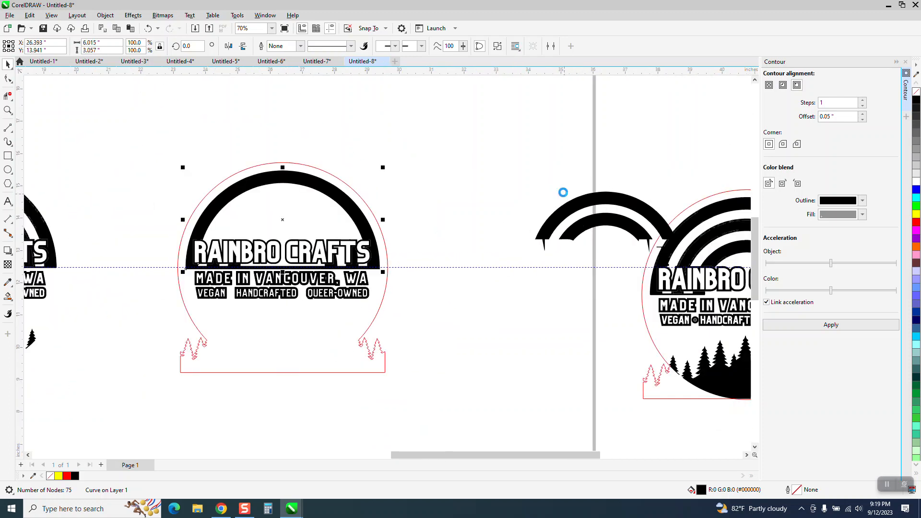
left_click(576, 228)
key("Left")
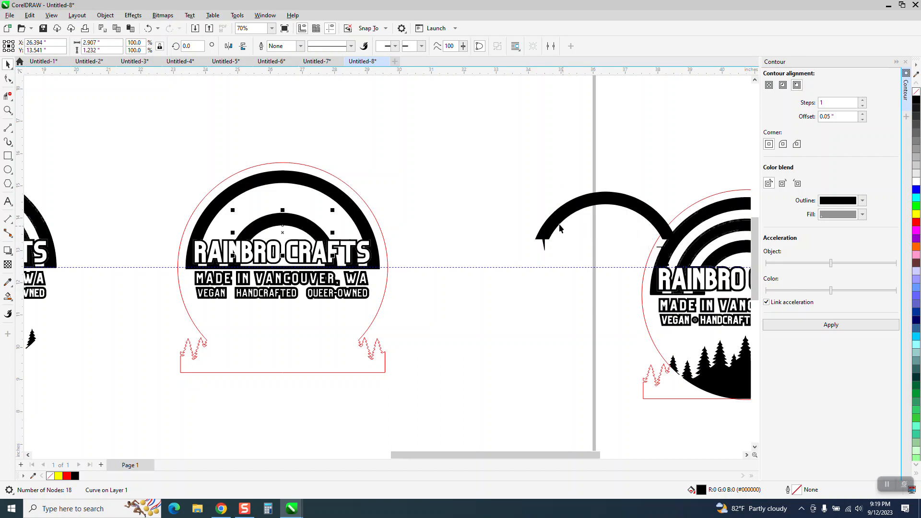
left_click(561, 220)
key("Left")
left_click(505, 254)
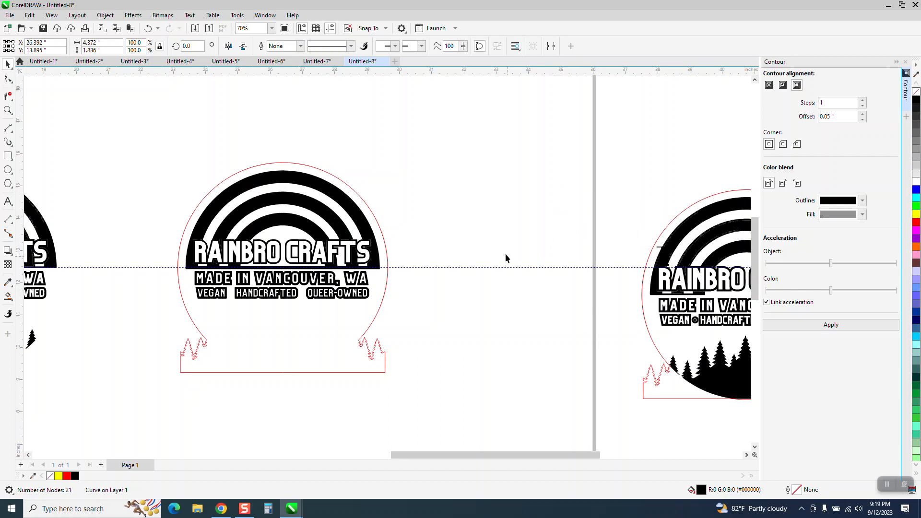